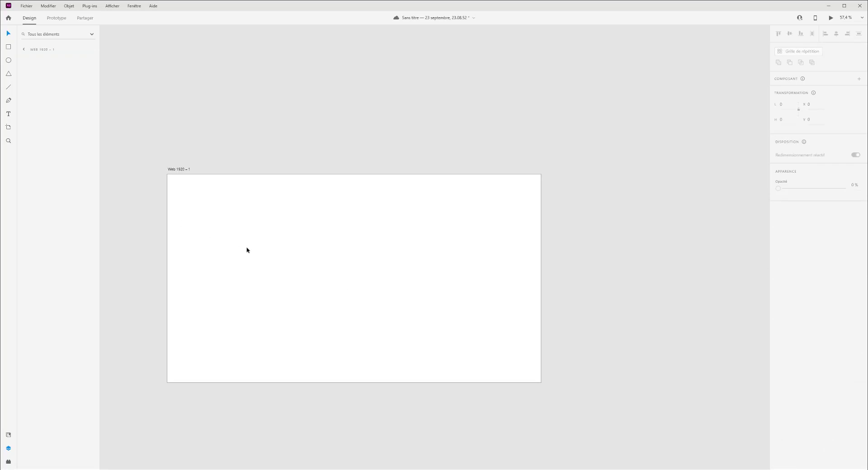
Step: Set the artboard's background fill to dark grey #4D4D4D
{"action": "left_click_drag", "start_coordinate": [236, 255], "coordinate": [218, 234]}
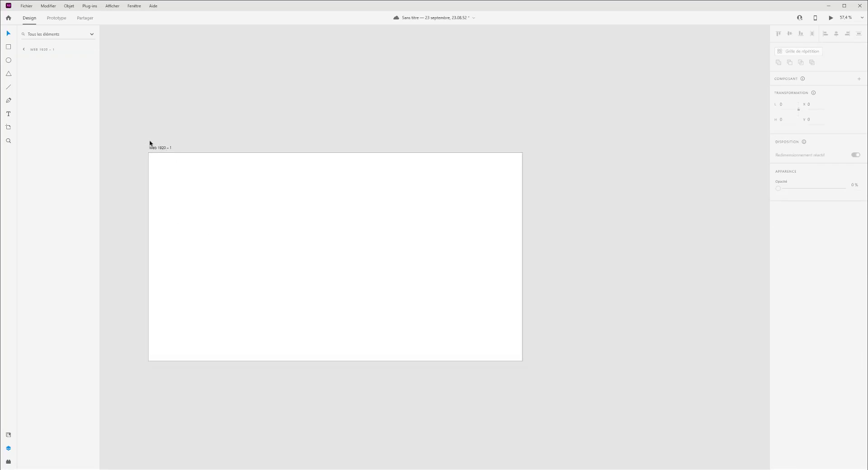
{"action": "left_click", "coordinate": [160, 149]}
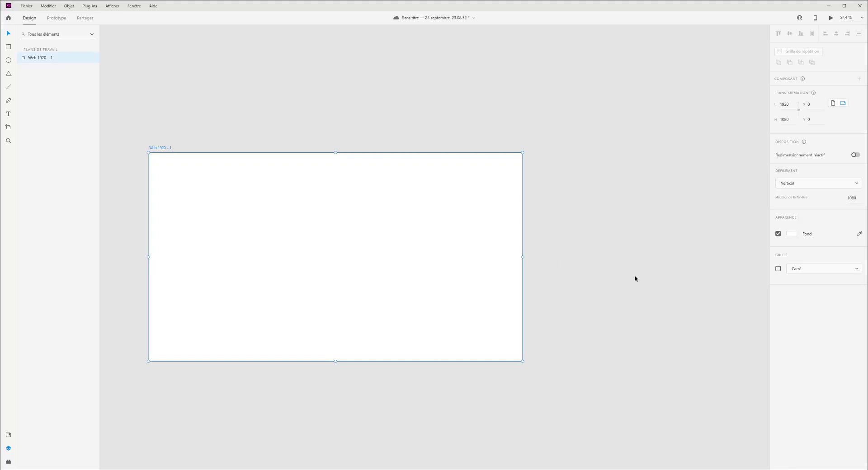
{"action": "left_click", "coordinate": [792, 238]}
{"action": "left_click_drag", "start_coordinate": [717, 236], "coordinate": [674, 238]}
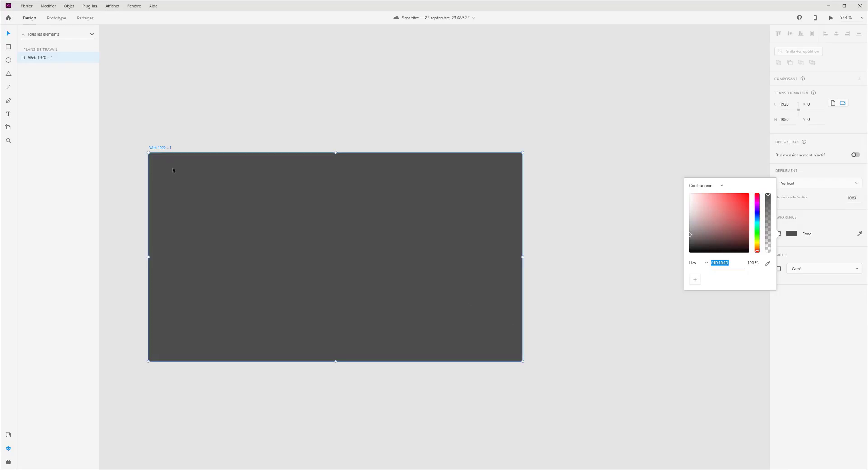
Step: Draw a white rectangle about 956 by 571 and centre it on the artboard
{"action": "left_click", "coordinate": [9, 61]}
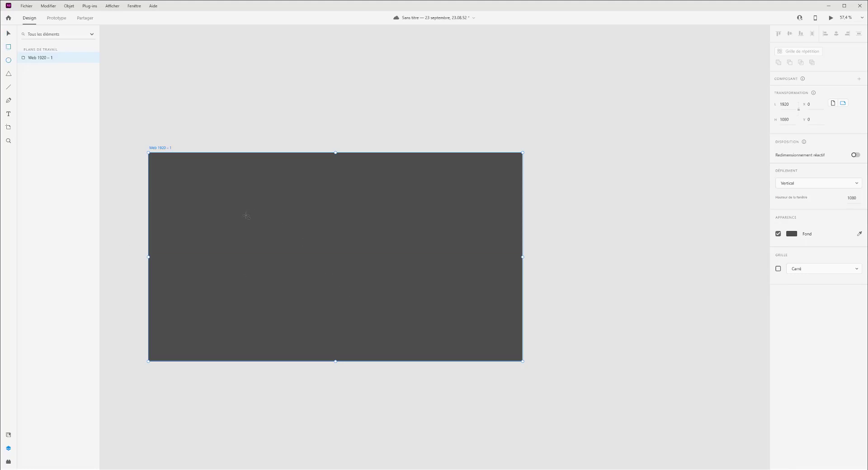
{"action": "left_click_drag", "start_coordinate": [246, 216], "coordinate": [434, 327]}
{"action": "key", "text": "v"}
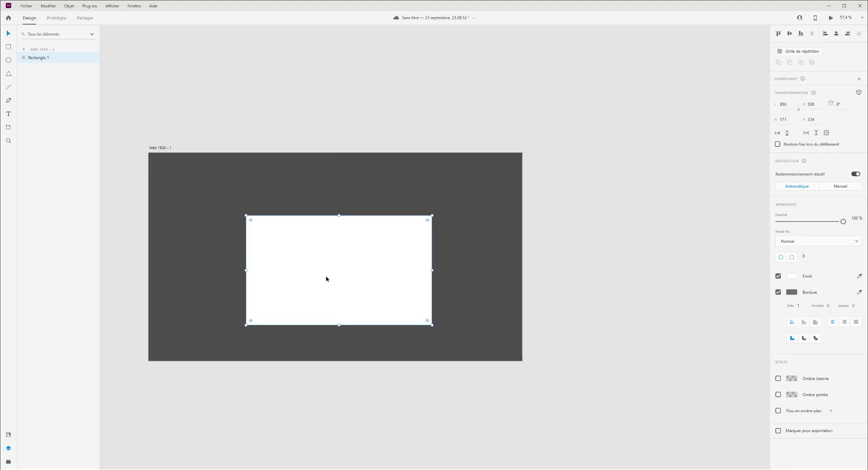
{"action": "left_click_drag", "start_coordinate": [325, 279], "coordinate": [324, 266]}
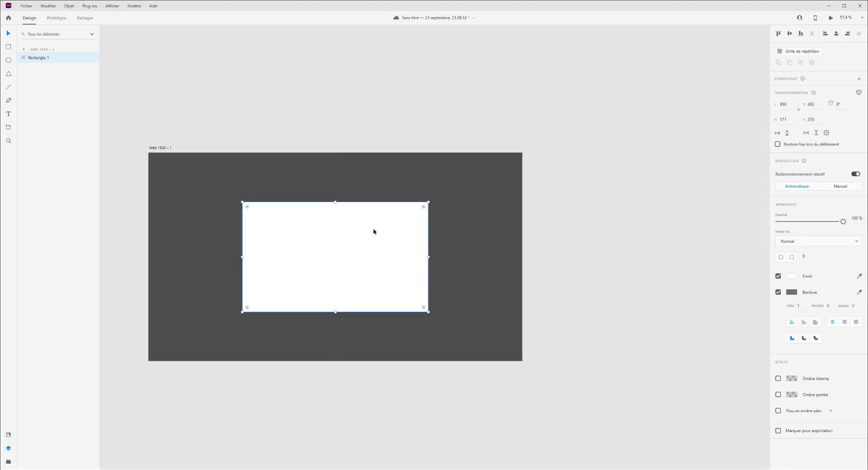
Step: Round the rectangle's corners to a radius of about 92 and stretch its height to about 610, keeping it centred
{"action": "left_click_drag", "start_coordinate": [424, 207], "coordinate": [411, 220]}
{"action": "left_click_drag", "start_coordinate": [335, 203], "coordinate": [335, 193]}
{"action": "left_click_drag", "start_coordinate": [343, 240], "coordinate": [347, 259]}
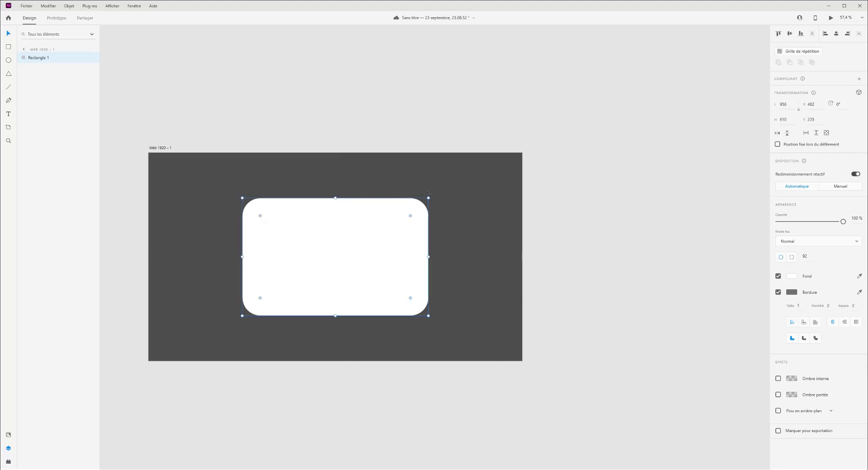
Step: Rotate the rounded rectangle to -3° and duplicate it in place
{"action": "left_click_drag", "start_coordinate": [428, 194], "coordinate": [419, 191]}
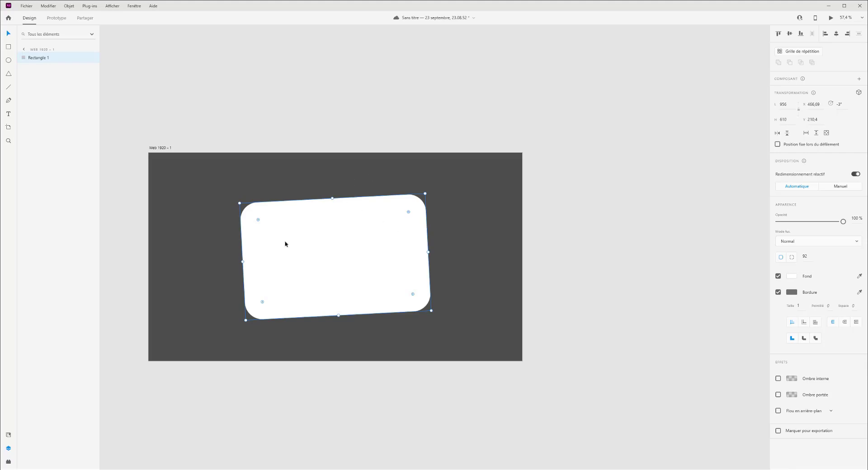
{"action": "key", "text": "ctrl+d"}
Step: Remove the fill from the lower rectangle and make its border white
{"action": "left_click", "coordinate": [40, 70]}
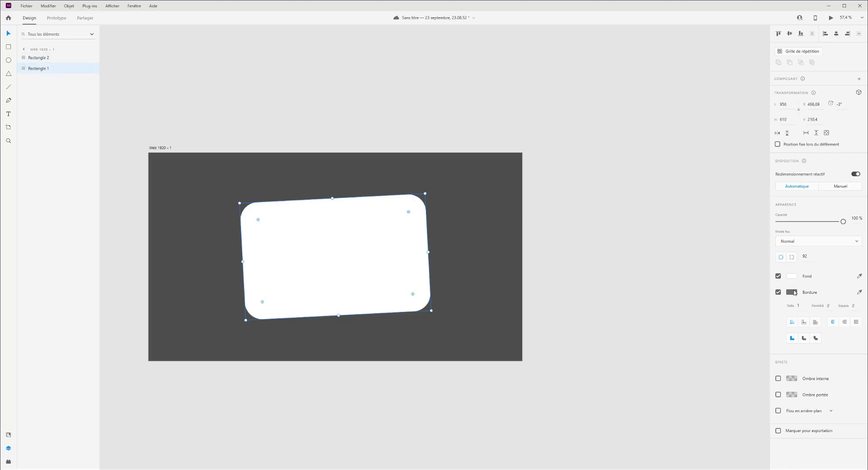
{"action": "left_click", "coordinate": [777, 292]}
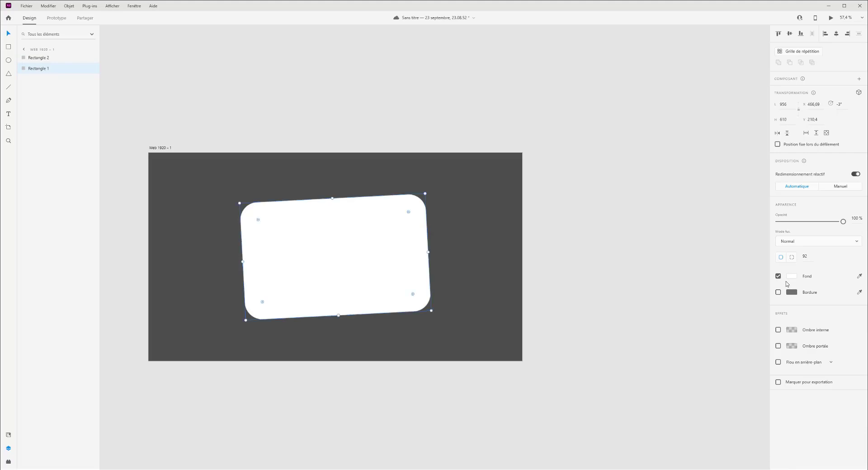
{"action": "left_click", "coordinate": [778, 292]}
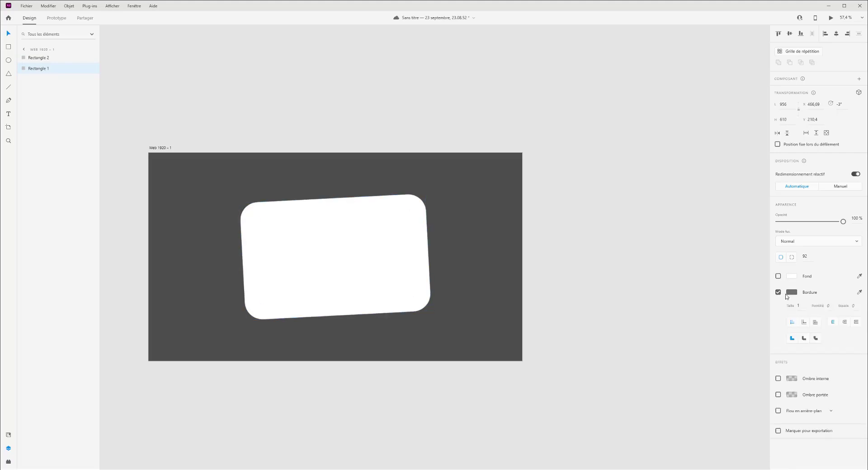
{"action": "left_click", "coordinate": [791, 292]}
{"action": "left_click_drag", "start_coordinate": [706, 277], "coordinate": [650, 231]}
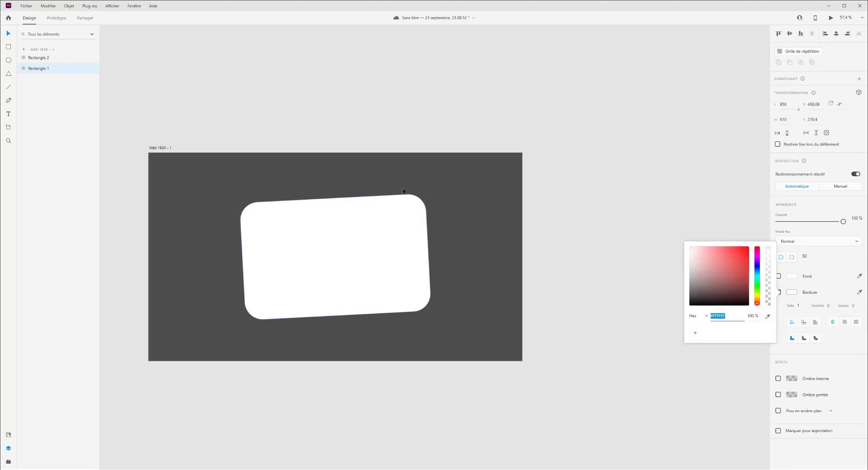
{"action": "left_click", "coordinate": [6, 36]}
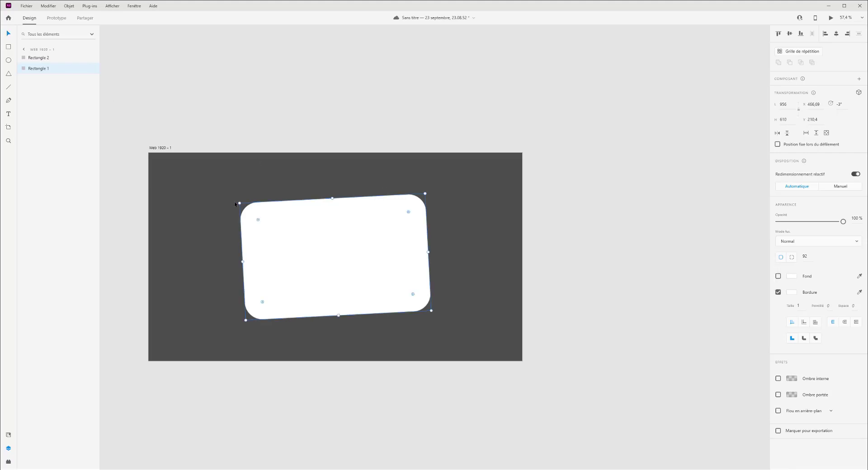
Step: Rotate the outlined rectangle to 2° and set its border size to 3
{"action": "left_click_drag", "start_coordinate": [240, 200], "coordinate": [243, 192]}
{"action": "left_click", "coordinate": [800, 305]}
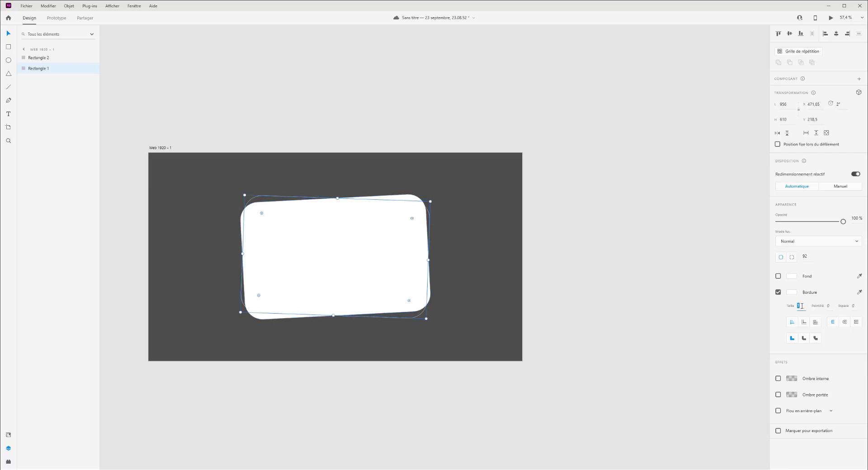
{"action": "key", "text": "Up"}
{"action": "key", "text": "Up"}
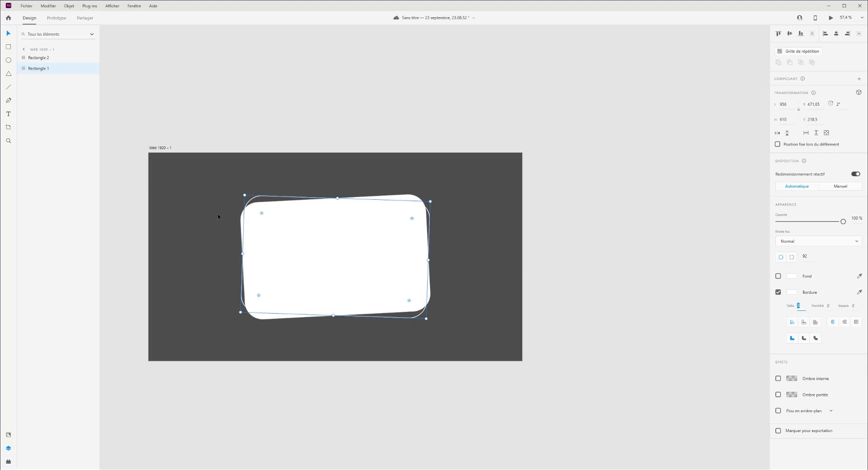
Step: Remove the border from the filled white rectangle and group it with the outlined rectangle
{"action": "left_click", "coordinate": [306, 264]}
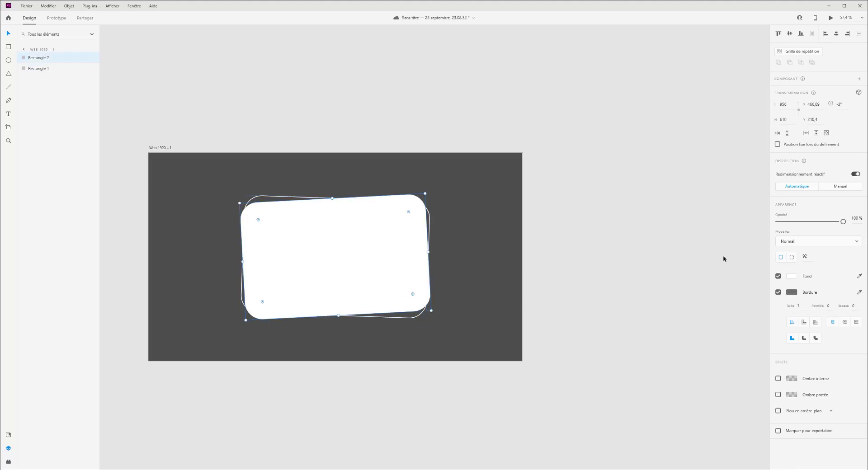
{"action": "left_click", "coordinate": [778, 293]}
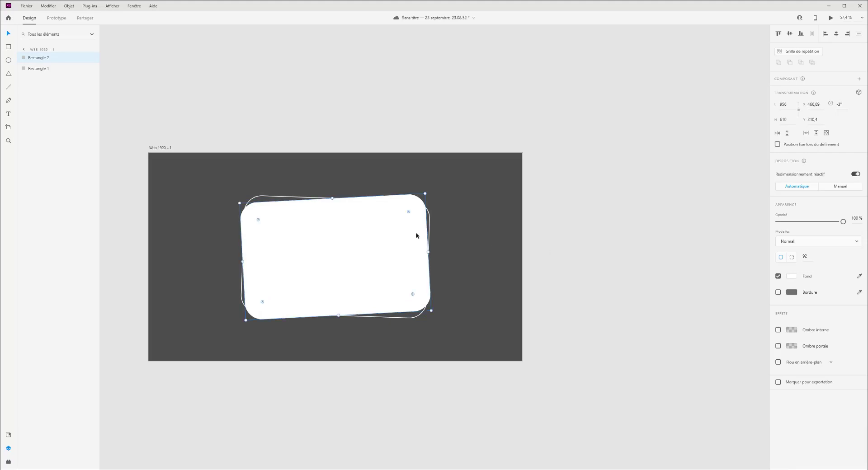
{"action": "left_click_drag", "start_coordinate": [223, 181], "coordinate": [452, 350]}
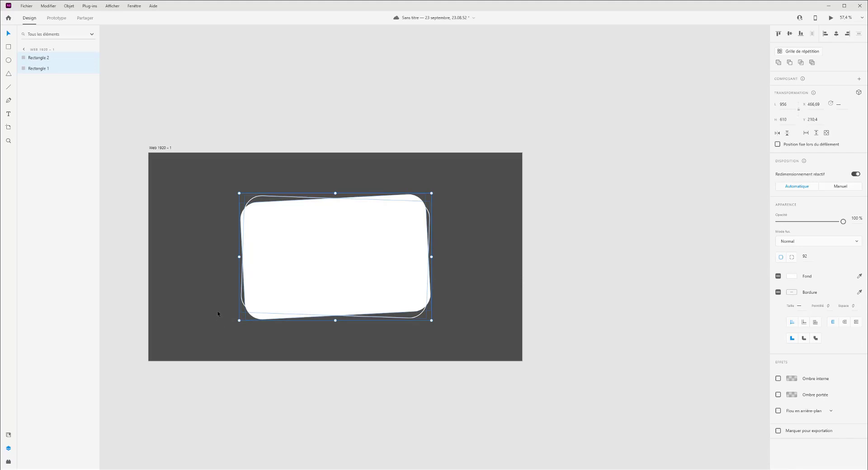
{"action": "key", "text": "ctrl+g"}
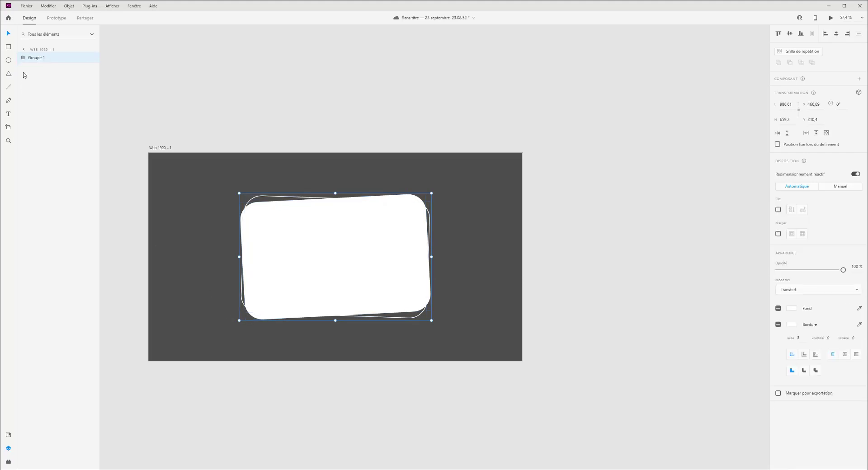
Step: Rename the group "base" and lock it
{"action": "double_click", "coordinate": [38, 60]}
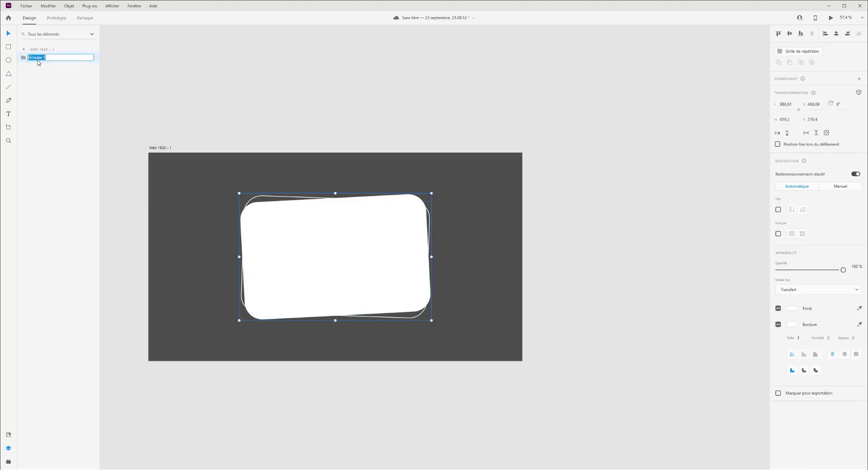
{"action": "type", "text": "base"}
{"action": "key", "text": "Return"}
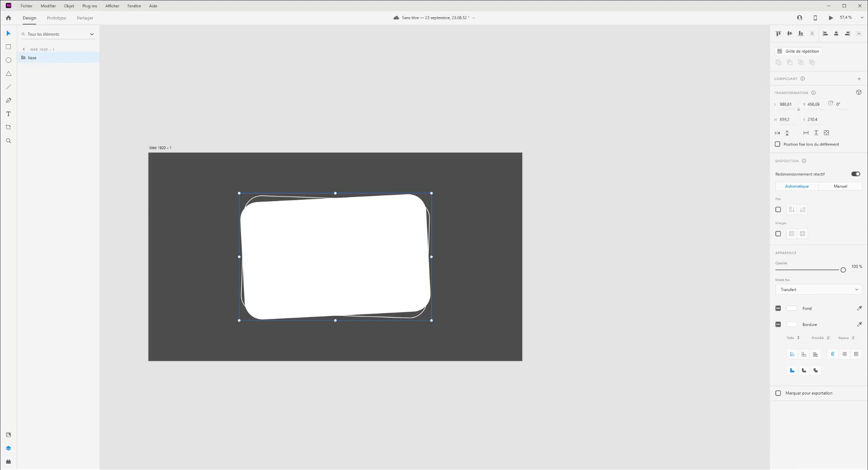
{"action": "left_click", "coordinate": [9, 48]}
{"action": "left_click", "coordinate": [83, 57]}
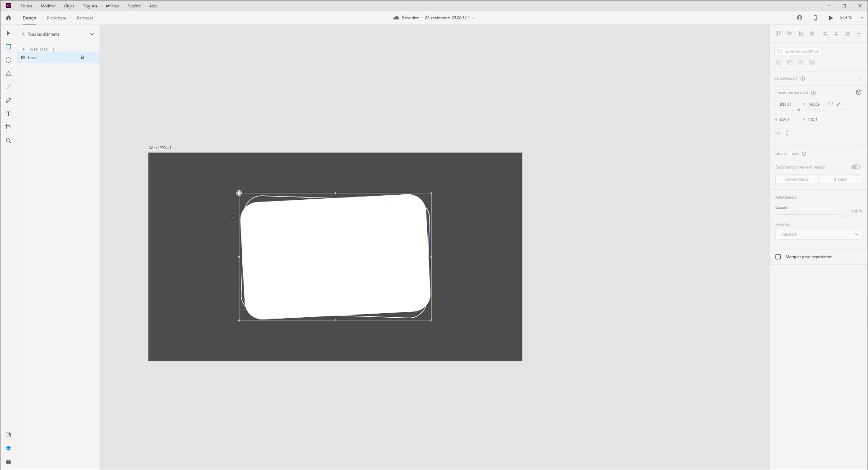
Step: Draw a borderless black (#000000) rectangle about 257 by 87 in the lower left part of the white card
{"action": "left_click_drag", "start_coordinate": [263, 292], "coordinate": [314, 309]}
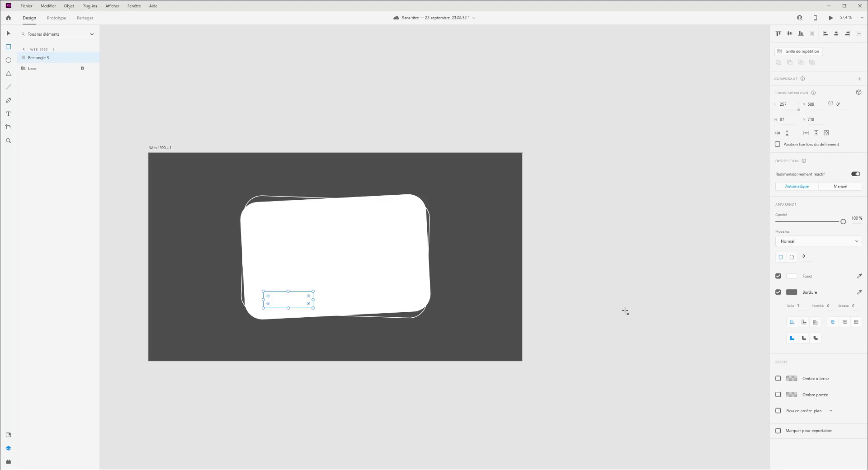
{"action": "left_click", "coordinate": [778, 292]}
{"action": "left_click", "coordinate": [792, 279]}
{"action": "left_click_drag", "start_coordinate": [727, 281], "coordinate": [643, 304]}
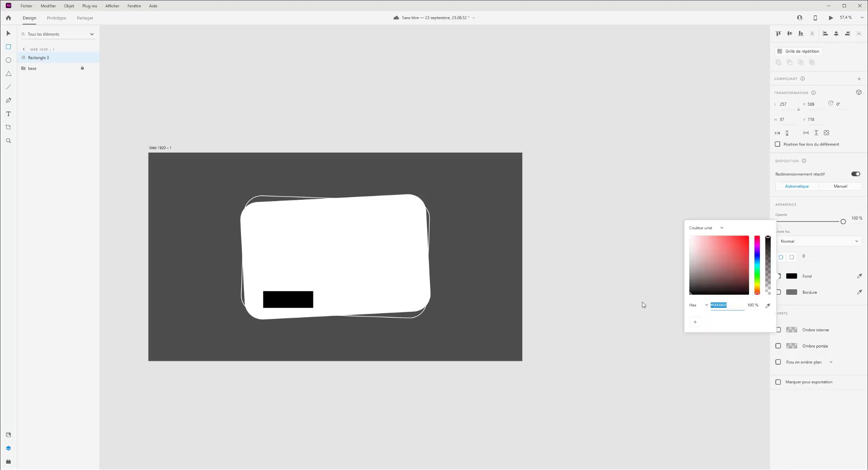
Step: Round the black rectangle's corners to about 27 and move it to about X 703, Y 667
{"action": "left_click", "coordinate": [8, 36]}
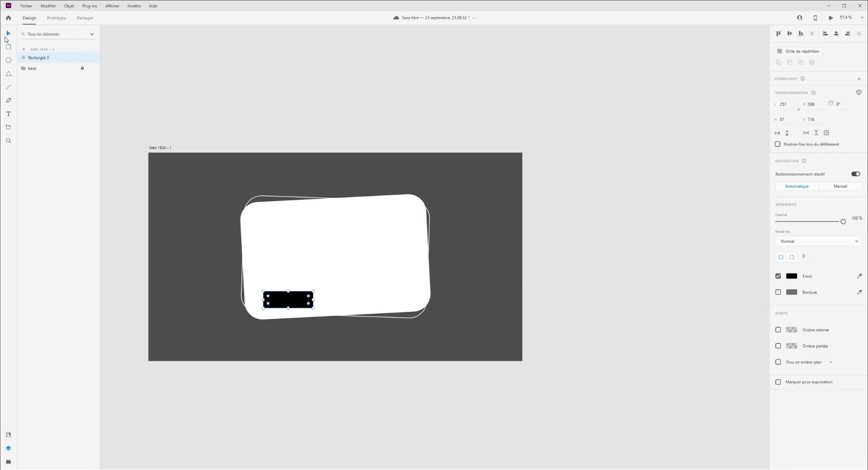
{"action": "mouse_move", "coordinate": [309, 296]}
{"action": "left_mouse_down"}
{"action": "mouse_move", "coordinate": [331, 292]}
{"action": "mouse_move", "coordinate": [318, 292]}
{"action": "left_mouse_up"}
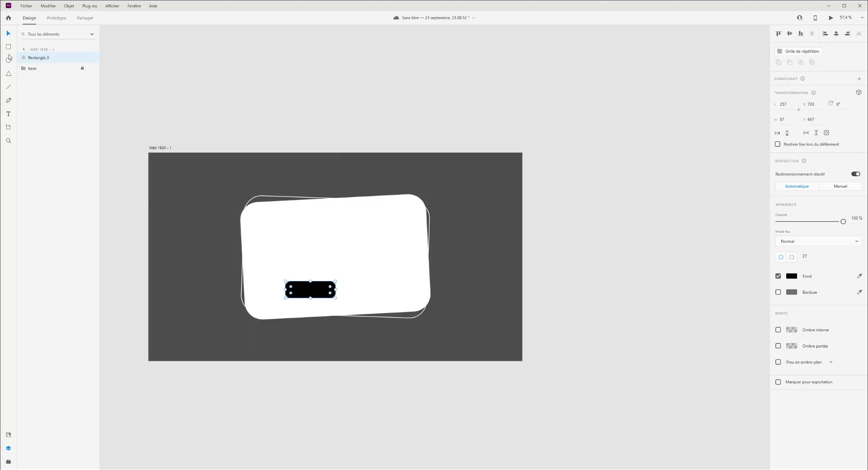
Step: Add the text label "Connexion" on the black button
{"action": "left_click", "coordinate": [9, 116]}
{"action": "left_click", "coordinate": [297, 289]}
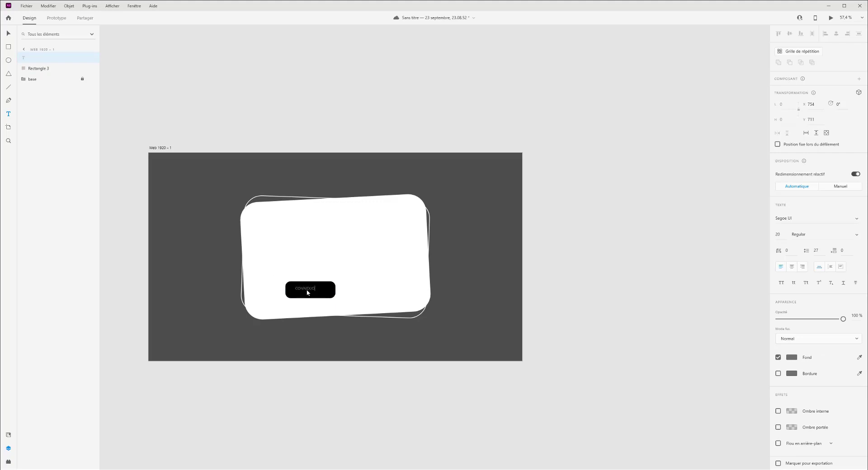
{"action": "key", "text": "ctrl+a"}
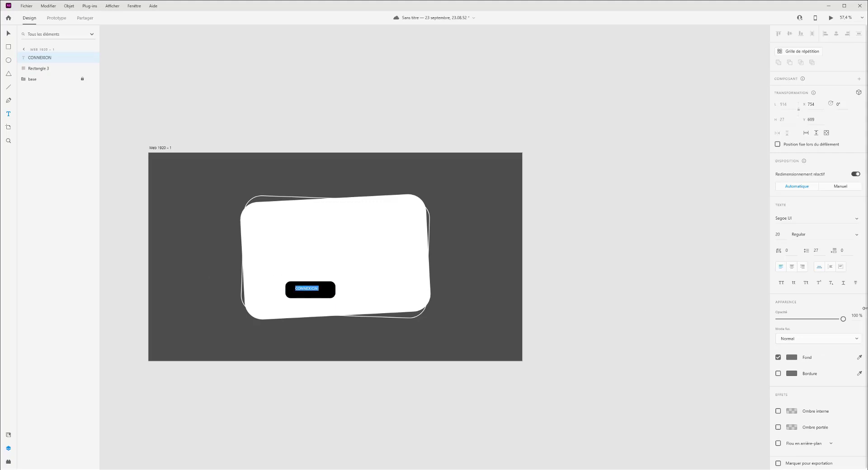
{"action": "type", "text": "Conne"}
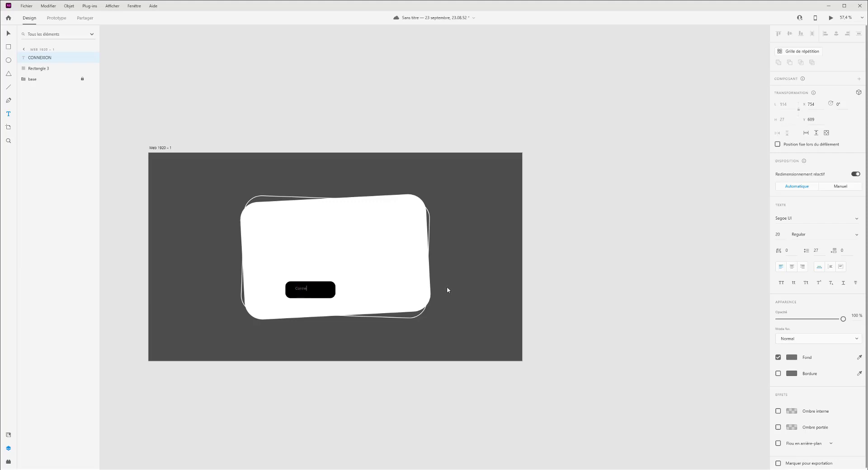
{"action": "type", "text": "xion"}
Step: Set the "Connexion" label's fill to white #FFFFFF and its font size to 25
{"action": "key", "text": "ctrl+a"}
{"action": "left_click", "coordinate": [792, 357]}
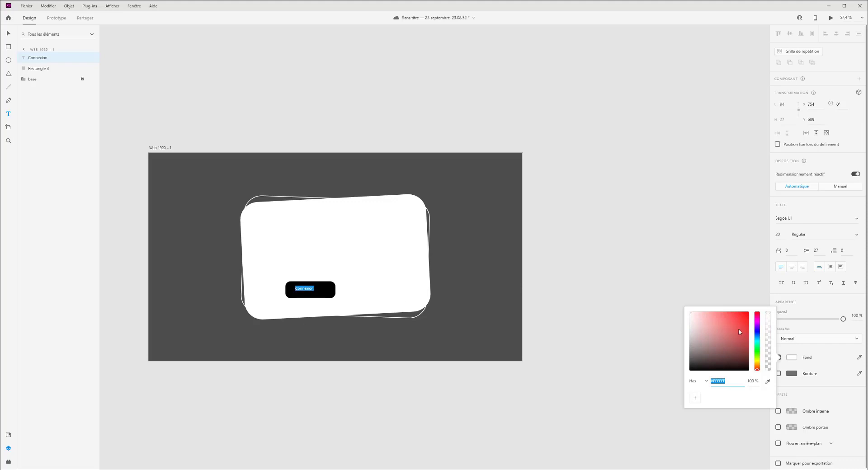
{"action": "left_click", "coordinate": [778, 234]}
{"action": "key", "text": "Up"}
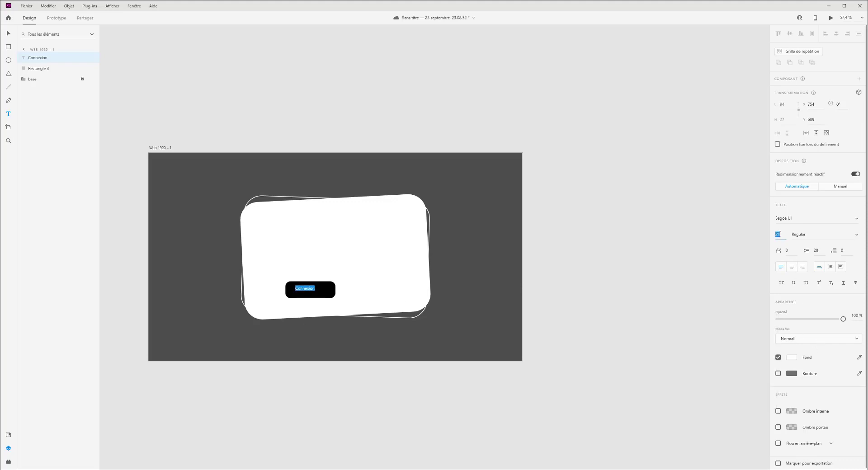
{"action": "key", "text": "Up"}
{"action": "key", "text": "Up"}
{"action": "key", "text": "Up"}
Step: Change the "Connexion" label's font to Open Sans
{"action": "left_click", "coordinate": [806, 219]}
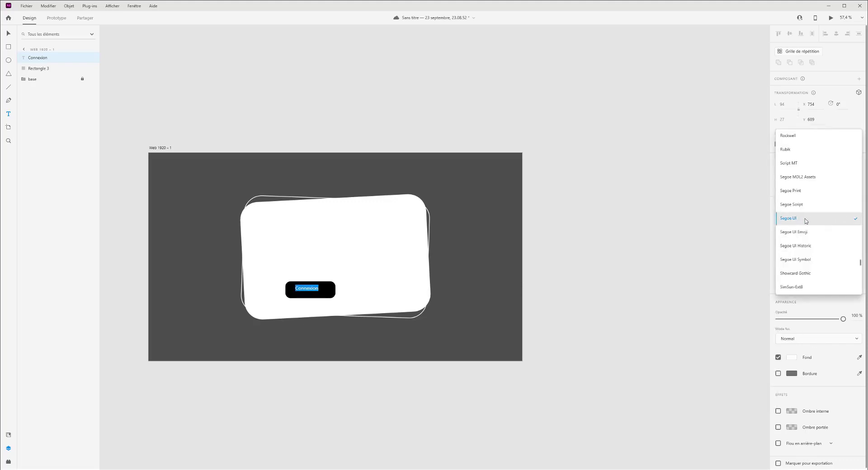
{"action": "scroll", "coordinate": [804, 224], "scroll_direction": "up", "scroll_amount": 10}
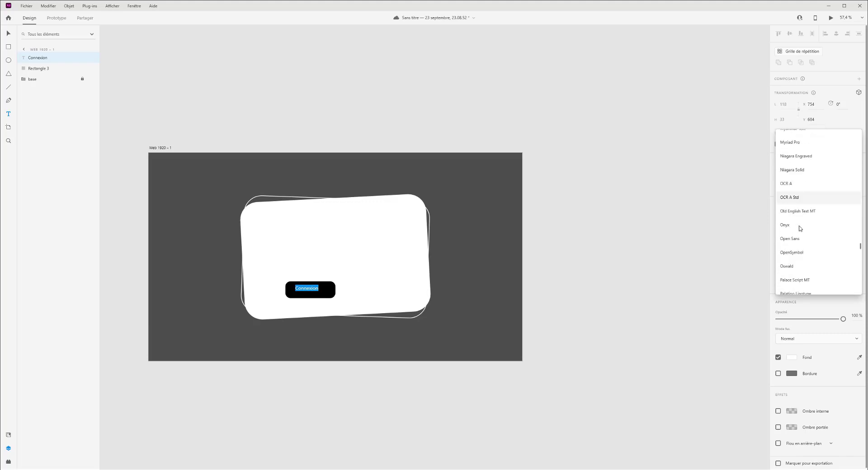
{"action": "left_click", "coordinate": [789, 239]}
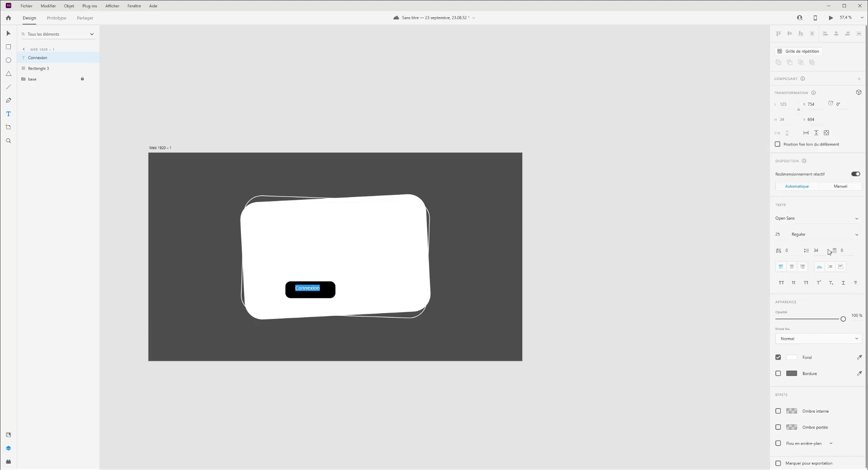
Step: Try out different fonts on the "Connexion" label, from Abril Fatface through to Bookman Old Style
{"action": "left_click", "coordinate": [852, 221]}
{"action": "scroll", "coordinate": [801, 215], "scroll_direction": "up", "scroll_amount": 6}
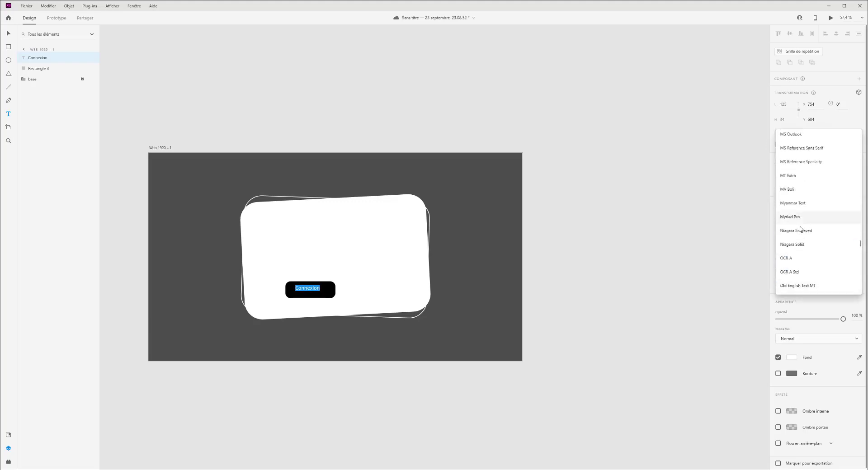
{"action": "scroll", "coordinate": [804, 187], "scroll_direction": "up", "scroll_amount": 3}
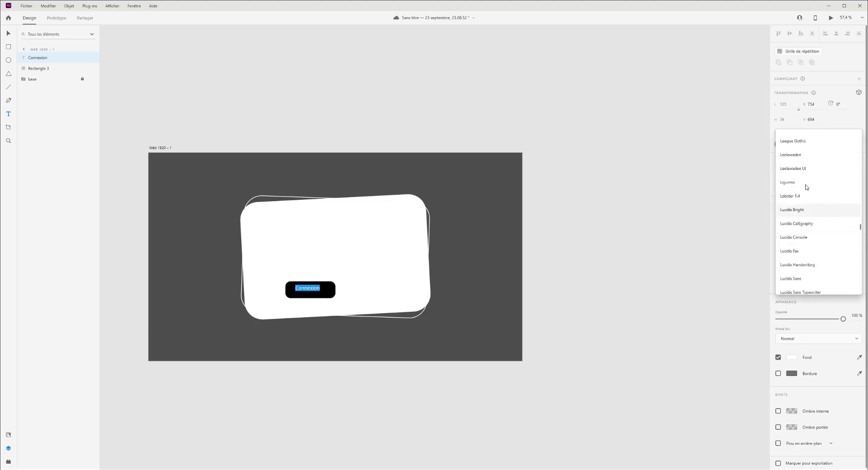
{"action": "scroll", "coordinate": [861, 227], "scroll_direction": "up", "scroll_amount": 10}
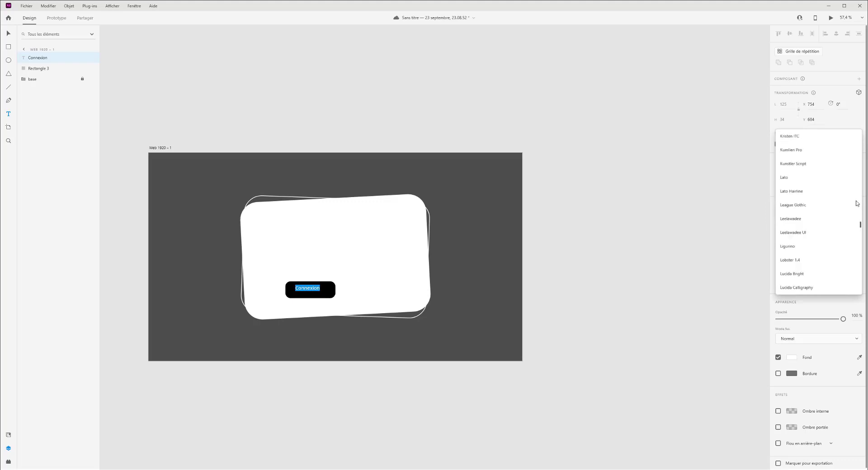
{"action": "left_click", "coordinate": [796, 216]}
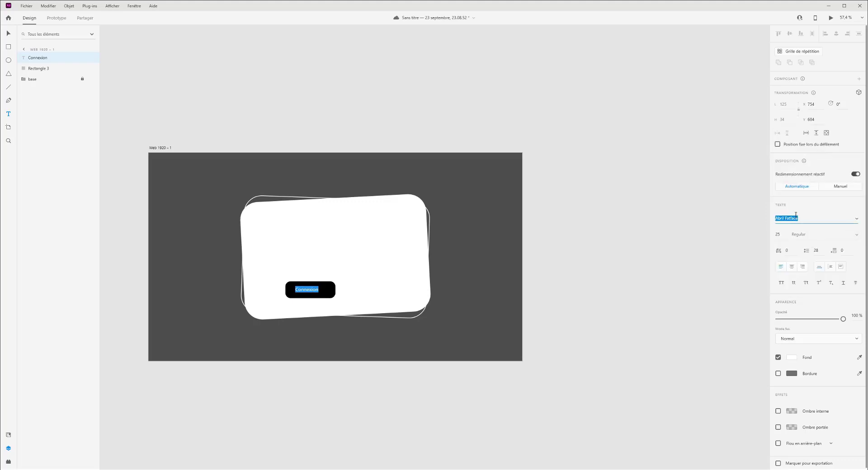
{"action": "key", "text": "Down"}
{"action": "key", "text": "Down"}
{"action": "key", "text": "Down"}
{"action": "key", "text": "Down"}
{"action": "key", "text": "Down"}
{"action": "key", "text": "Down"}
{"action": "key", "text": "Down"}
{"action": "key", "text": "Down"}
{"action": "key", "text": "Down"}
{"action": "key", "text": "Down"}
{"action": "key", "text": "Down"}
{"action": "key", "text": "Down"}
{"action": "key", "text": "Down"}
{"action": "key", "text": "Down"}
{"action": "key", "text": "Down"}
{"action": "key", "text": "Down"}
{"action": "key", "text": "Down"}
{"action": "key", "text": "Down"}
{"action": "key", "text": "Down"}
{"action": "key", "text": "Down"}
{"action": "key", "text": "Down"}
{"action": "key", "text": "Down"}
{"action": "key", "text": "Down"}
{"action": "key", "text": "Down"}
{"action": "key", "text": "Down"}
{"action": "key", "text": "Down"}
{"action": "key", "text": "Down"}
{"action": "key", "text": "Down"}
{"action": "key", "text": "Down"}
{"action": "key", "text": "Down"}
{"action": "key", "text": "Down"}
{"action": "key", "text": "Down"}
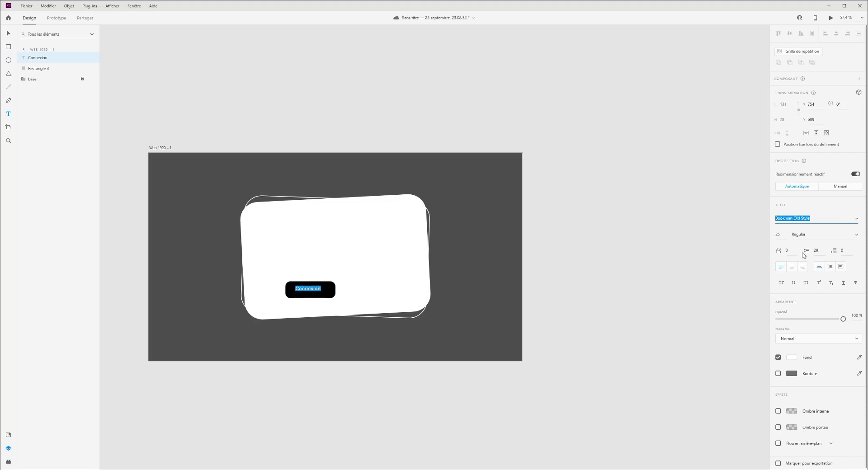
Step: Set the "Connexion" label's font size to 40
{"action": "key", "text": "Tab"}
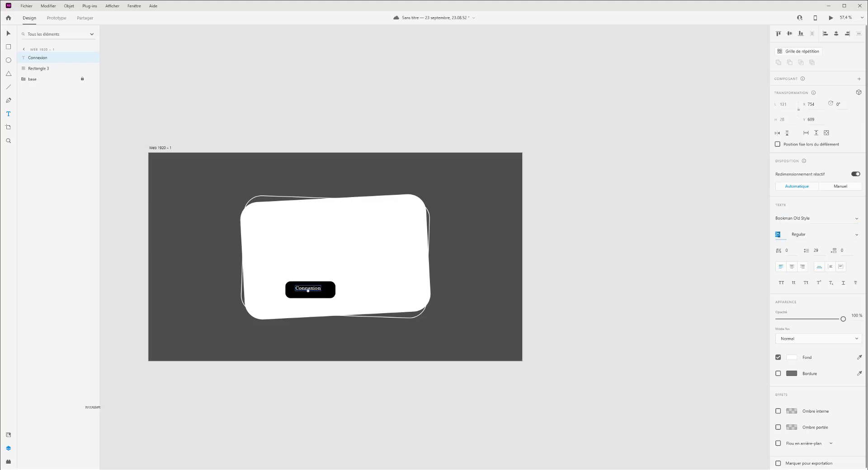
{"action": "type", "text": "40"}
{"action": "key", "text": "Return"}
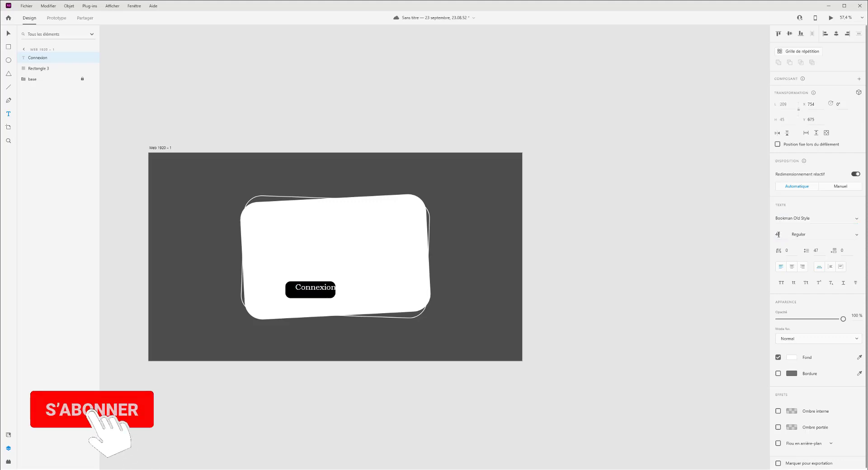
Step: Try further fonts on the enlarged "Connexion" label and set it to Calisto MT
{"action": "left_click", "coordinate": [812, 219]}
{"action": "key", "text": "Down"}
{"action": "key", "text": "Down"}
{"action": "key", "text": "Down"}
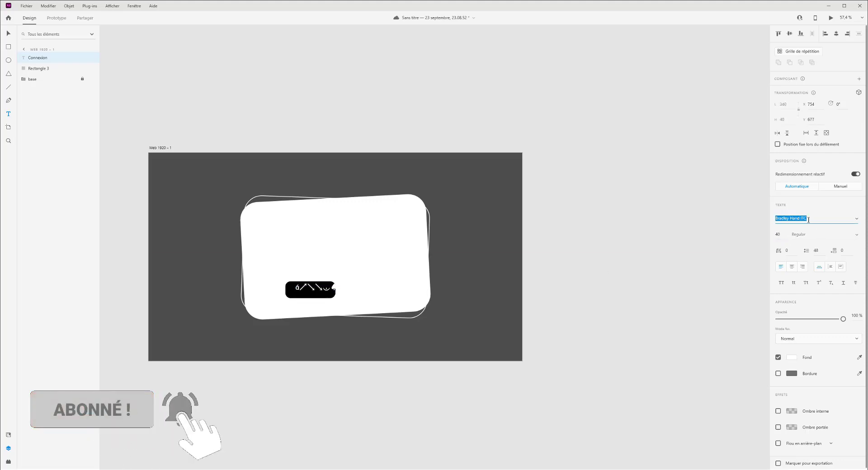
{"action": "key", "text": "Down"}
{"action": "key", "text": "Down"}
{"action": "key", "text": "Down"}
{"action": "key", "text": "Down"}
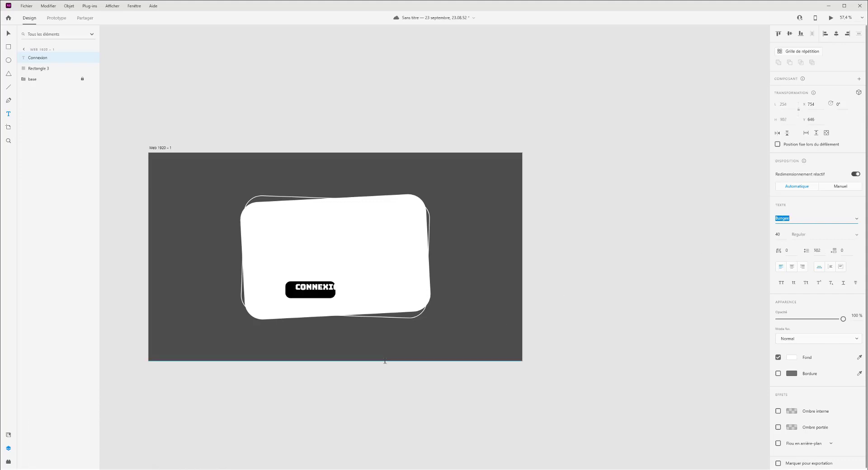
{"action": "key", "text": "Down"}
{"action": "key", "text": "Down"}
{"action": "key", "text": "Down"}
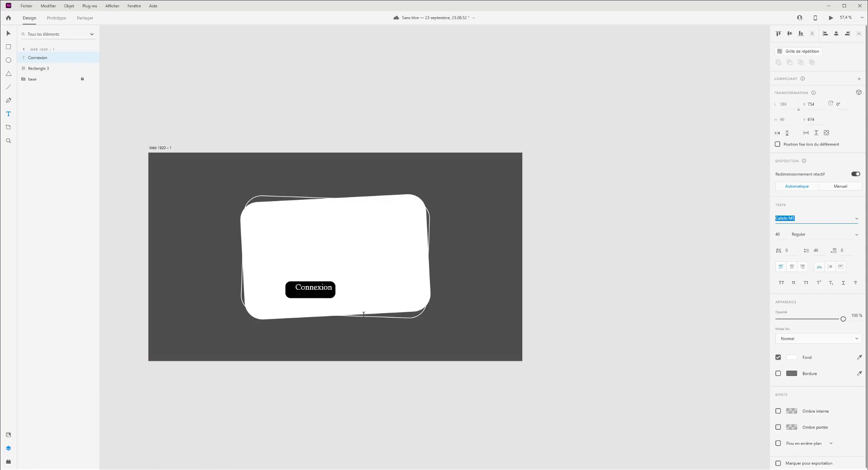
{"action": "key", "text": "Down"}
{"action": "key", "text": "Up"}
Step: Move the "Connexion" label so it sits centred on the black button, at about X 737
{"action": "left_click", "coordinate": [10, 34]}
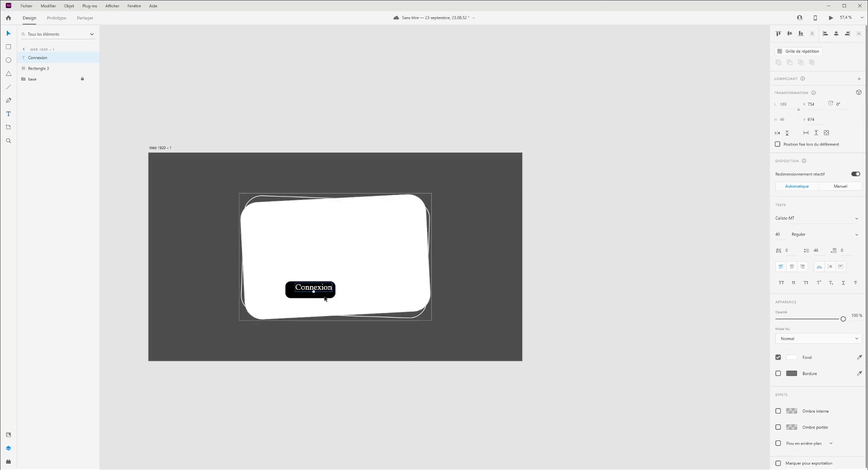
{"action": "left_click_drag", "start_coordinate": [329, 285], "coordinate": [326, 288]}
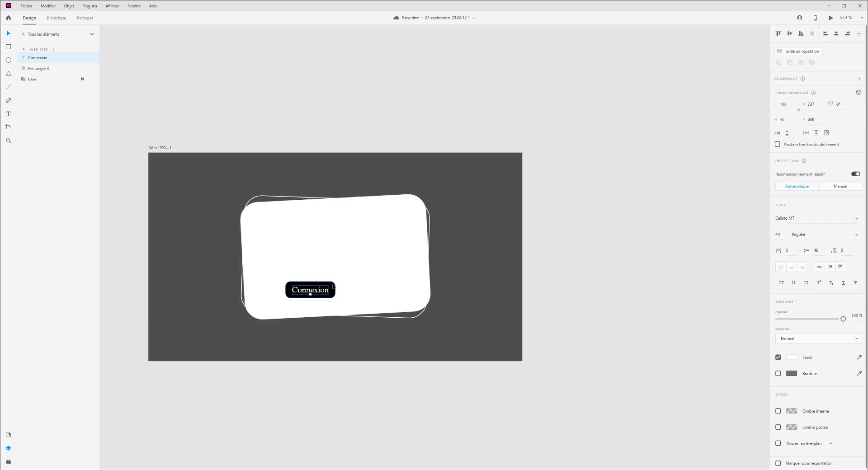
{"action": "left_click", "coordinate": [333, 290], "text": "shift"}
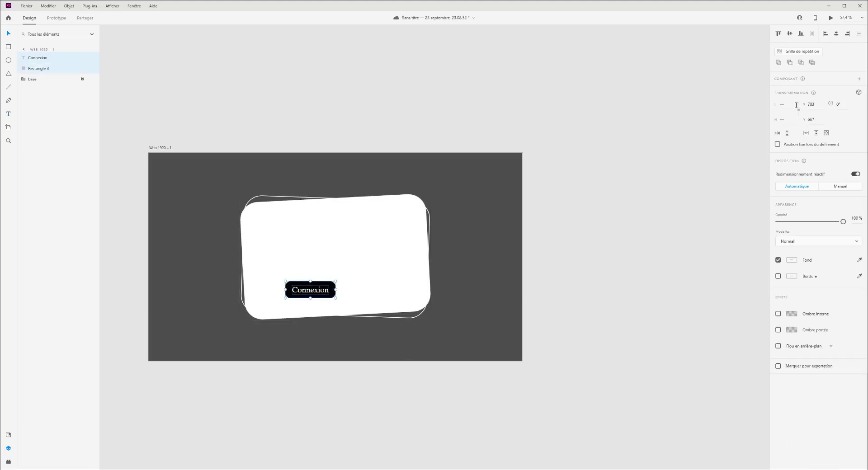
{"action": "left_click", "coordinate": [616, 216]}
Step: Change the "Connexion" label's font to Candara
{"action": "left_click", "coordinate": [327, 293]}
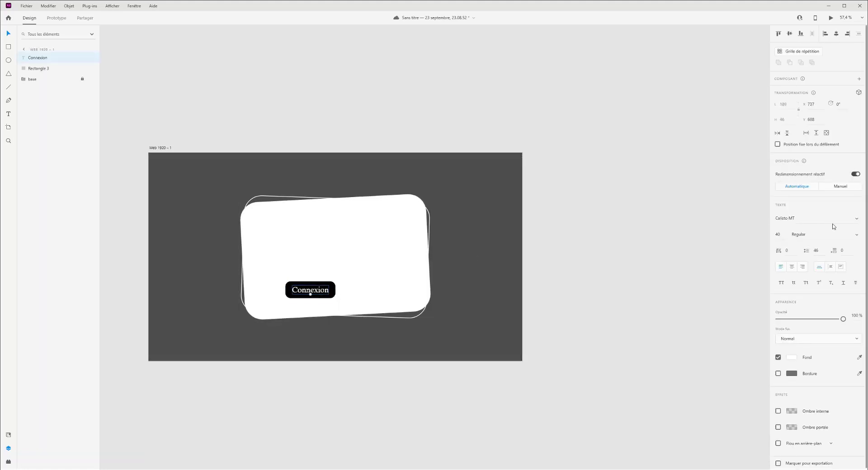
{"action": "left_click", "coordinate": [856, 219]}
{"action": "left_click", "coordinate": [856, 220]}
{"action": "key", "text": "Down"}
{"action": "key", "text": "Down"}
{"action": "left_click", "coordinate": [795, 218]}
{"action": "key", "text": "Down"}
{"action": "key", "text": "Down"}
{"action": "key", "text": "Down"}
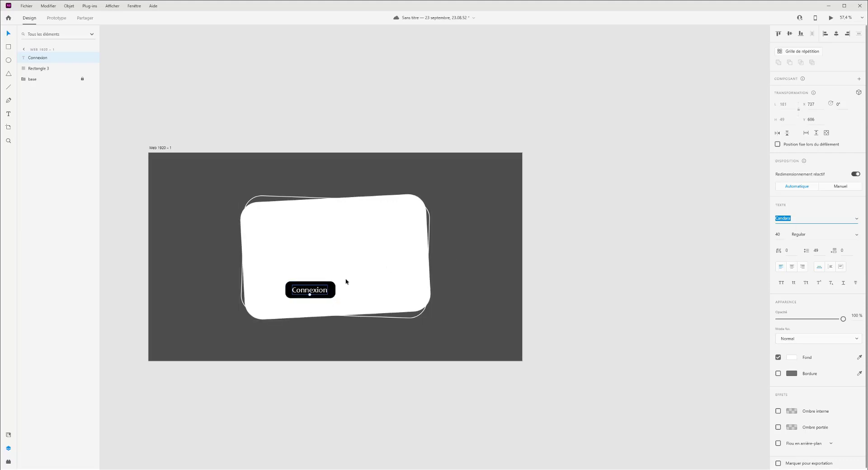
Step: Duplicate the "Connexion" label beside the button at about X 1082 and set the copy's fill to black
{"action": "left_click", "coordinate": [311, 291]}
{"action": "left_click_drag", "start_coordinate": [320, 292], "coordinate": [387, 291]}
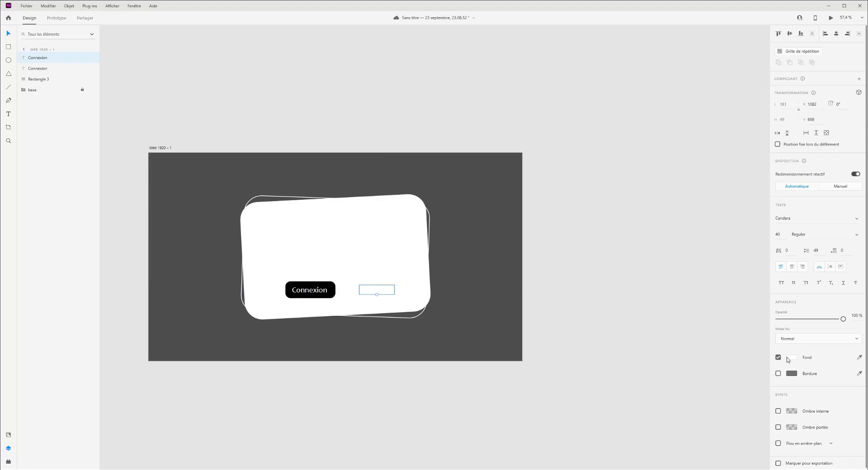
{"action": "left_click", "coordinate": [787, 359]}
{"action": "left_click_drag", "start_coordinate": [710, 342], "coordinate": [666, 371]}
Step: Replace the copied label's text with "Inscription"
{"action": "double_click", "coordinate": [376, 294]}
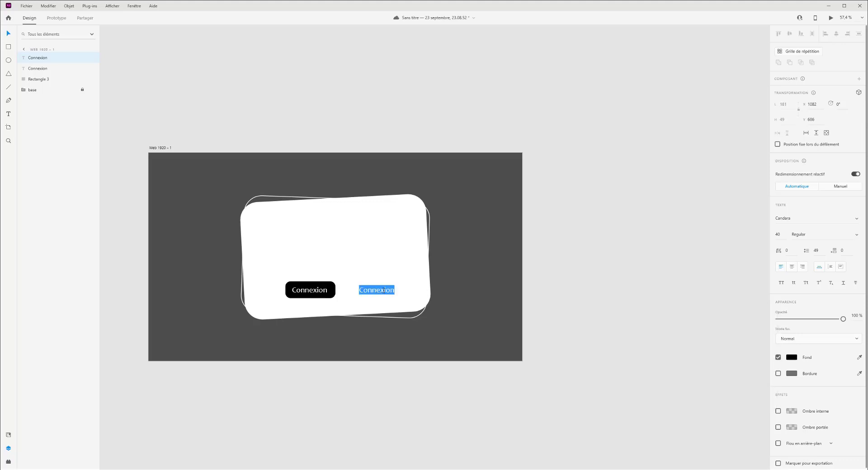
{"action": "type", "text": "Profil"}
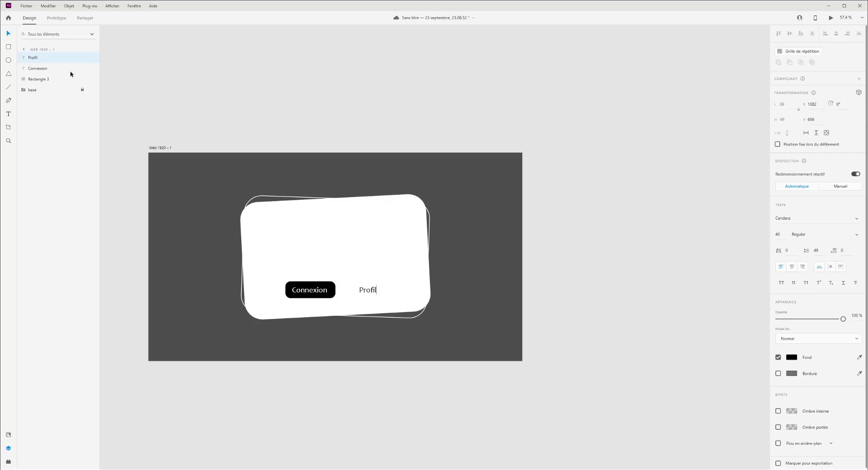
{"action": "double_click", "coordinate": [375, 294]}
{"action": "type", "text": "Inscription"}
{"action": "left_click", "coordinate": [9, 34]}
{"action": "left_click", "coordinate": [291, 118]}
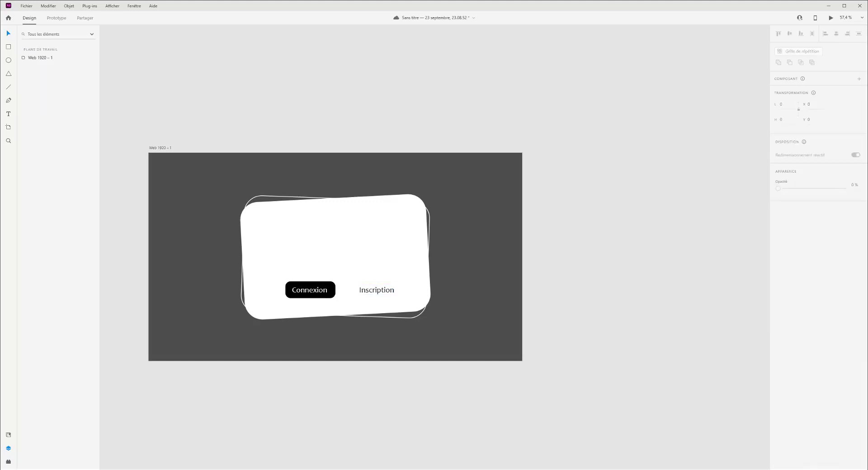
Step: Import the fire, malware and tap icon files from the desktop into the artboard
{"action": "key", "text": "super+d"}
{"action": "key", "text": "super+d"}
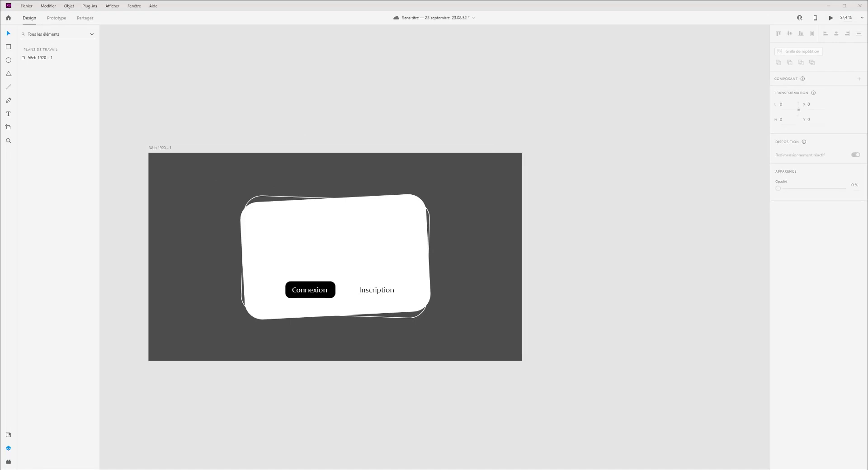
{"action": "left_click_drag", "start_coordinate": [140, 114], "coordinate": [215, 62]}
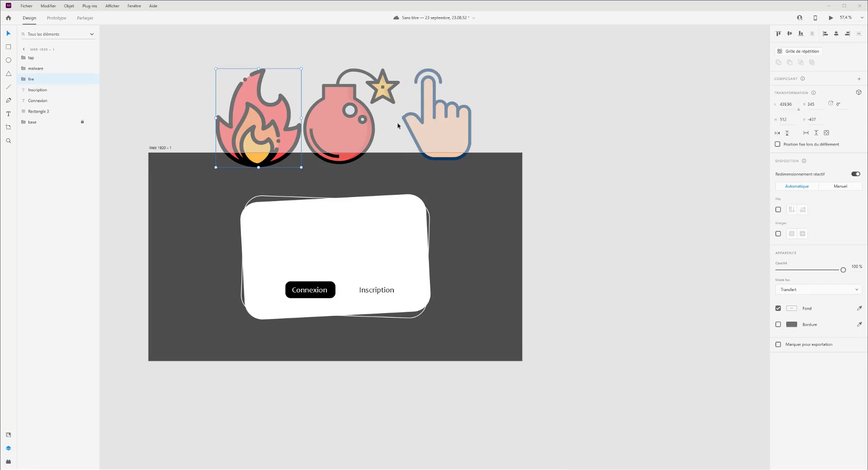
Step: Scale the three imported icons down together and place them inside the white card near its upper edge
{"action": "left_click", "coordinate": [429, 121], "text": "shift"}
{"action": "left_click", "coordinate": [348, 126], "text": "shift"}
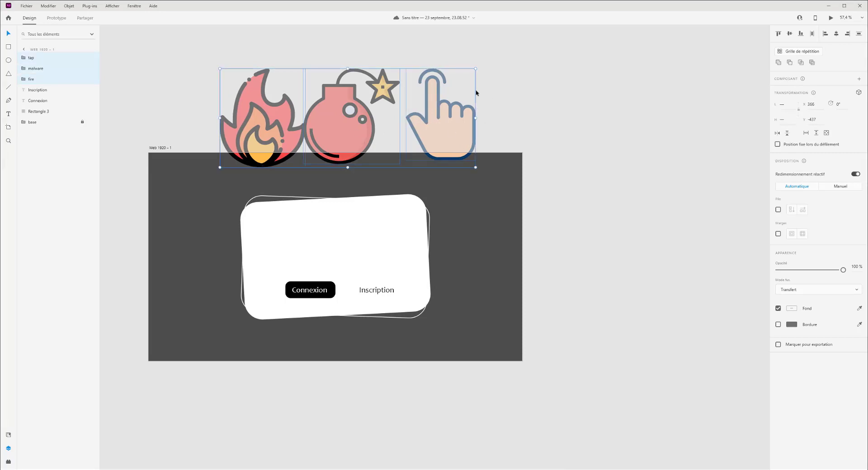
{"action": "left_click_drag", "start_coordinate": [470, 93], "coordinate": [361, 189]}
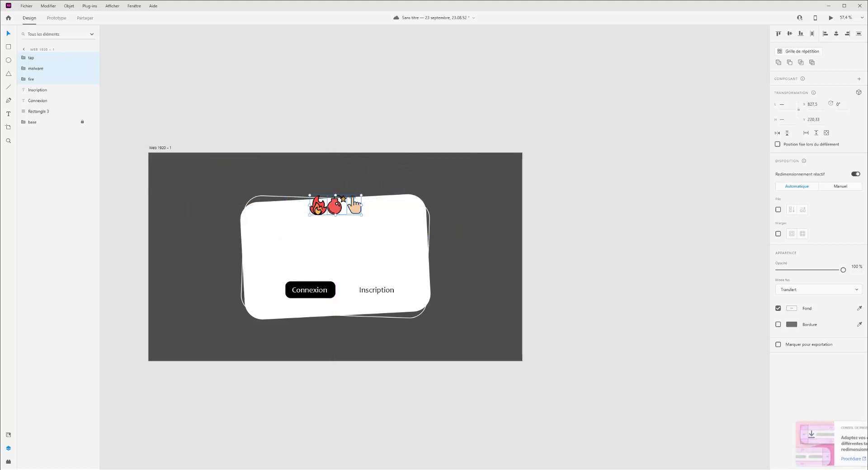
{"action": "scroll", "coordinate": [253, 221], "scroll_direction": "up", "scroll_amount": 3}
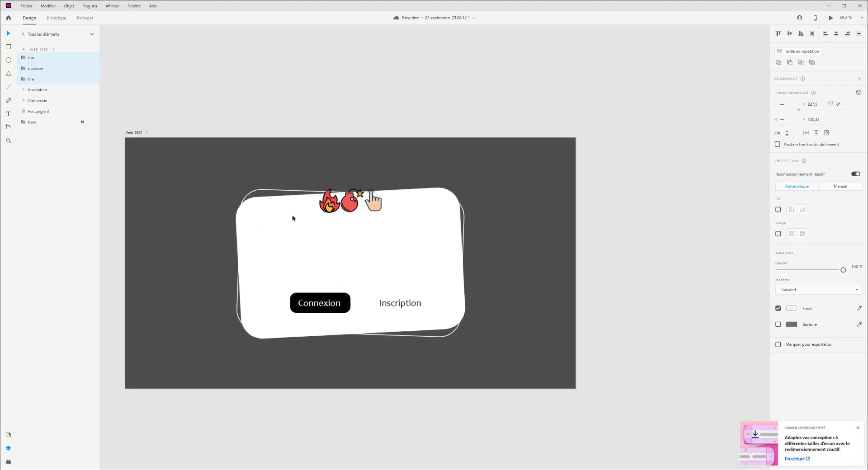
{"action": "left_click", "coordinate": [858, 428]}
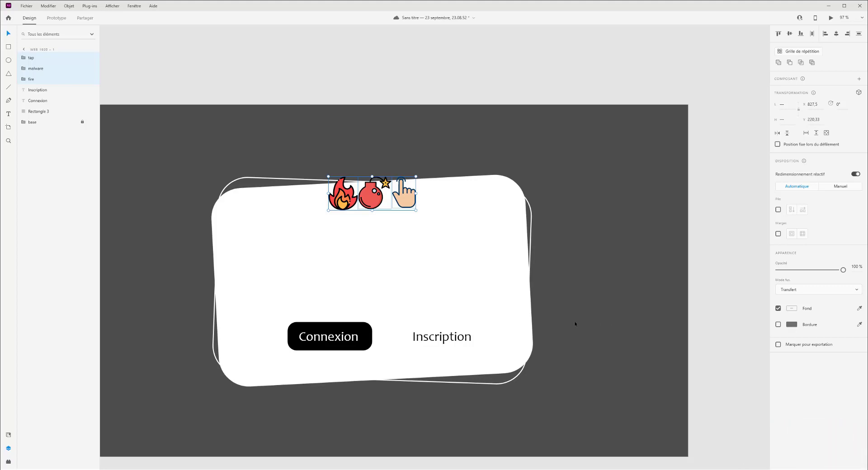
{"action": "left_click_drag", "start_coordinate": [381, 192], "coordinate": [408, 197]}
{"action": "left_click", "coordinate": [371, 244]}
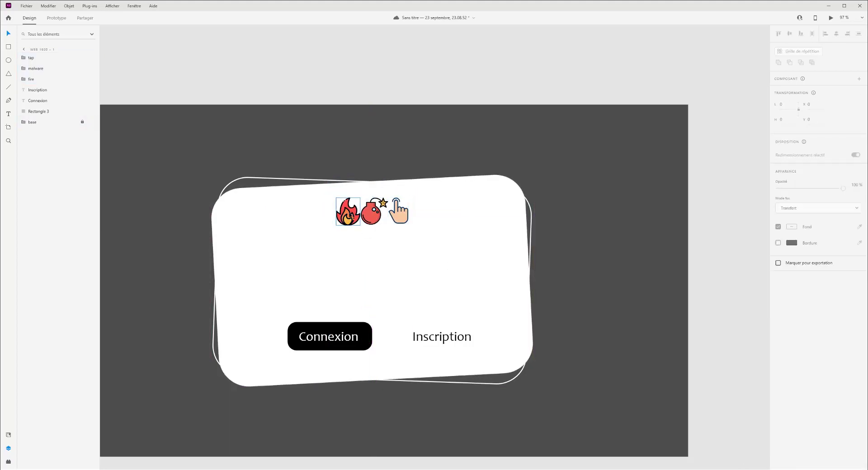
Step: Spread the fire, bomb and hand icons into a row, aligned on their middles and distributed evenly horizontally
{"action": "left_click_drag", "start_coordinate": [350, 216], "coordinate": [336, 216]}
{"action": "left_click_drag", "start_coordinate": [402, 215], "coordinate": [372, 217]}
{"action": "left_click", "coordinate": [374, 217]}
{"action": "left_click", "coordinate": [337, 215], "text": "shift"}
{"action": "left_click", "coordinate": [407, 213], "text": "shift"}
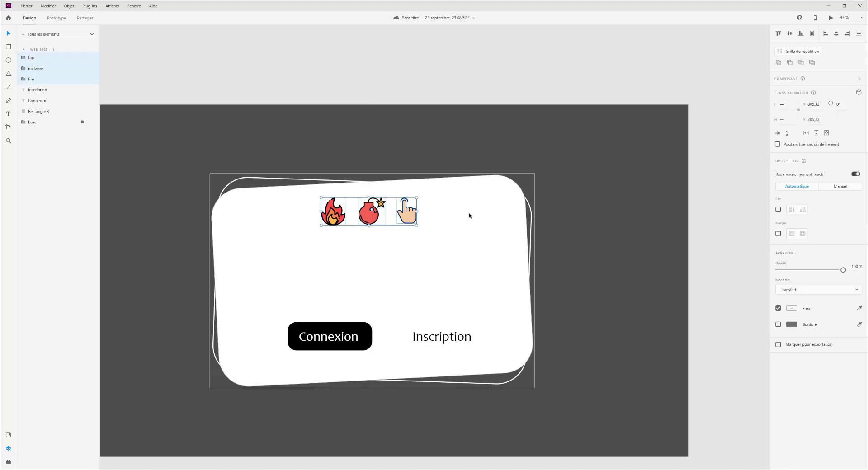
{"action": "left_click", "coordinate": [790, 34]}
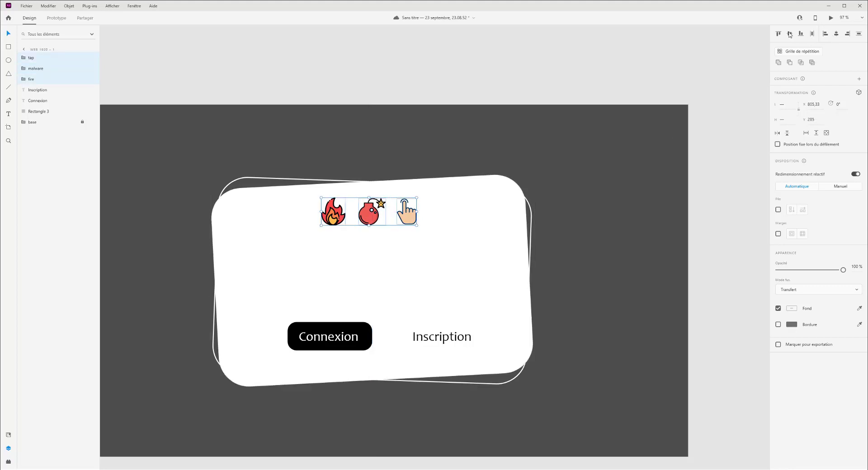
{"action": "left_click", "coordinate": [812, 34]}
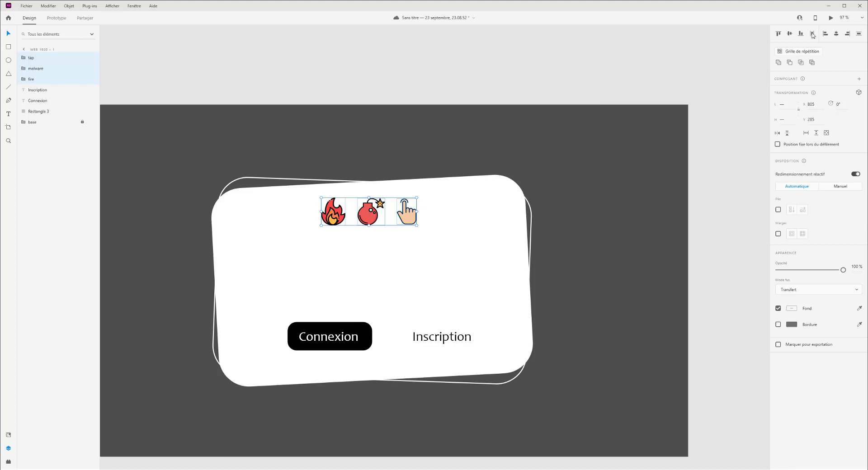
Step: Change the fill of the hand icon's dark blue outline to black
{"action": "left_click", "coordinate": [508, 55]}
{"action": "scroll", "coordinate": [408, 216], "scroll_direction": "up", "scroll_amount": 10}
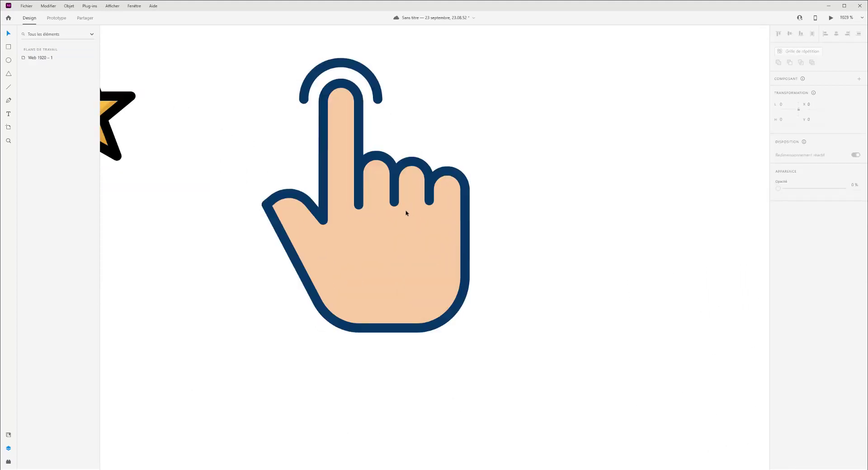
{"action": "left_click_drag", "start_coordinate": [360, 195], "coordinate": [573, 187]}
{"action": "left_click", "coordinate": [505, 190]}
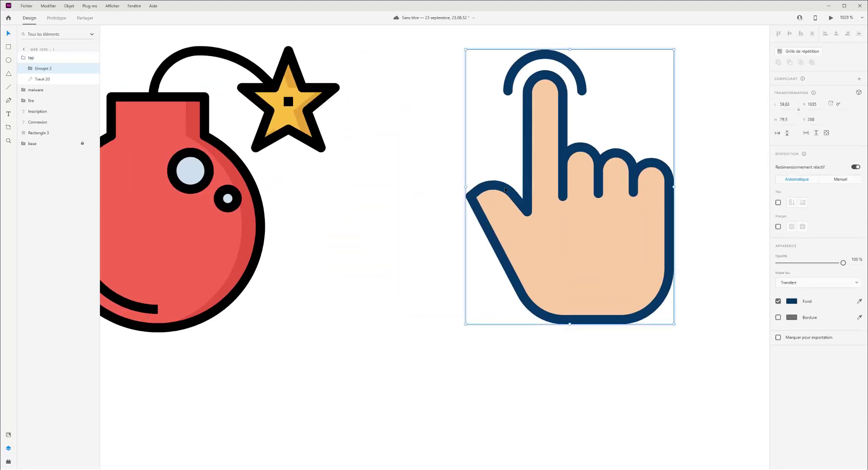
{"action": "left_click", "coordinate": [789, 302]}
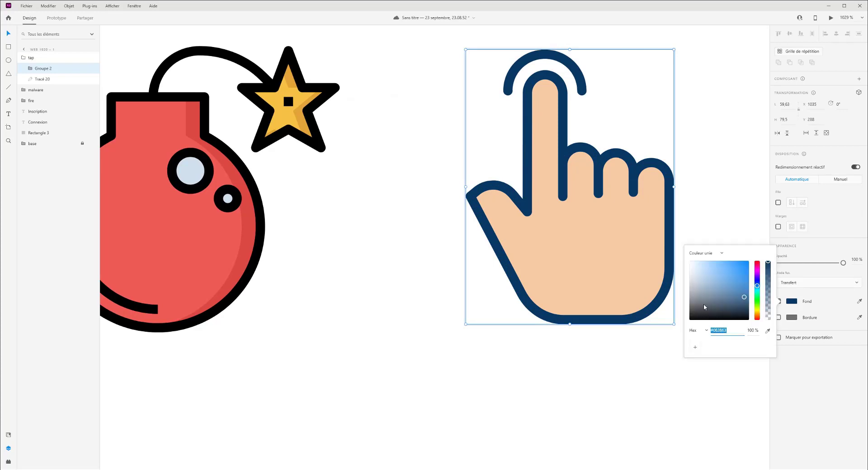
{"action": "left_click_drag", "start_coordinate": [704, 307], "coordinate": [672, 323]}
Step: Check the bomb icon's outline colour and compare its style with the neighbouring icons
{"action": "left_click", "coordinate": [259, 229]}
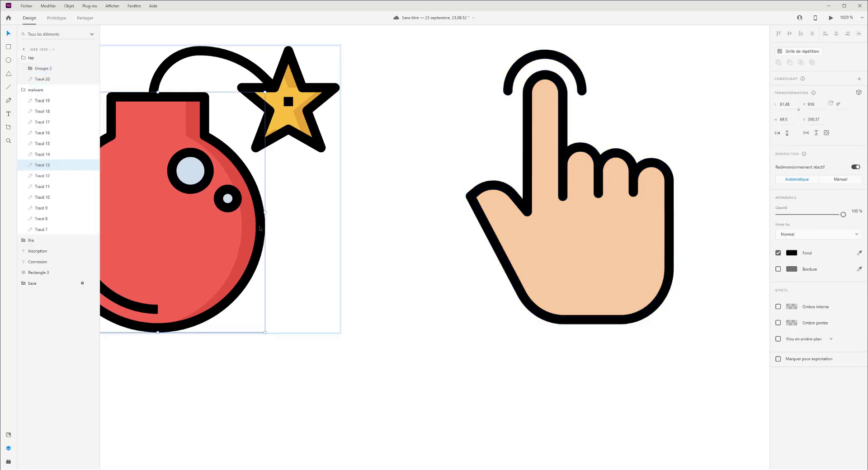
{"action": "left_click", "coordinate": [353, 208]}
{"action": "left_click_drag", "start_coordinate": [331, 206], "coordinate": [502, 231]}
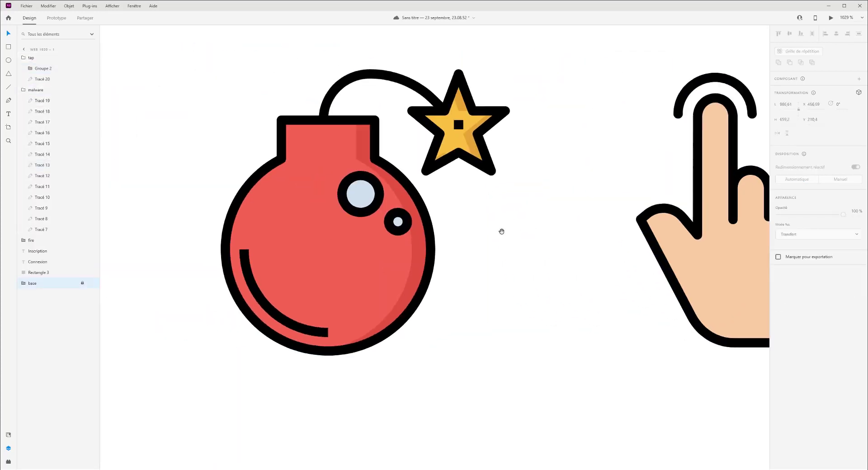
{"action": "left_click_drag", "start_coordinate": [333, 233], "coordinate": [544, 208]}
{"action": "scroll", "coordinate": [313, 215], "scroll_direction": "down", "scroll_amount": 5}
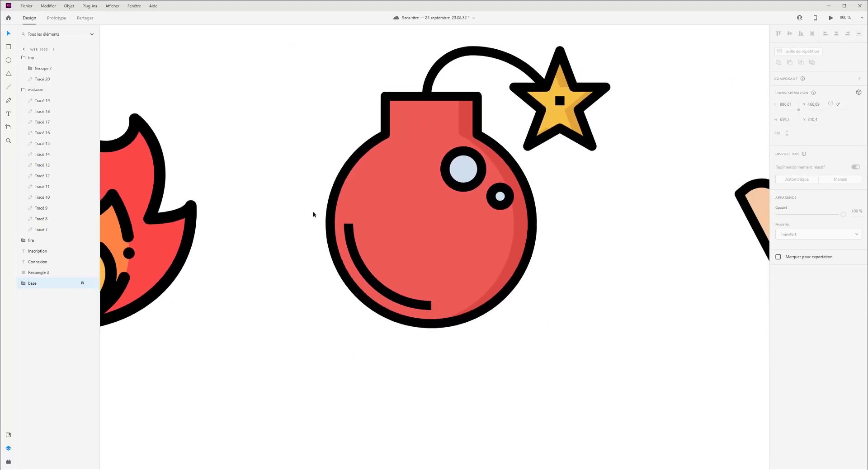
Step: Collapse the malware, tap and fire groups in the layer list
{"action": "scroll", "coordinate": [313, 214], "scroll_direction": "down", "scroll_amount": 4}
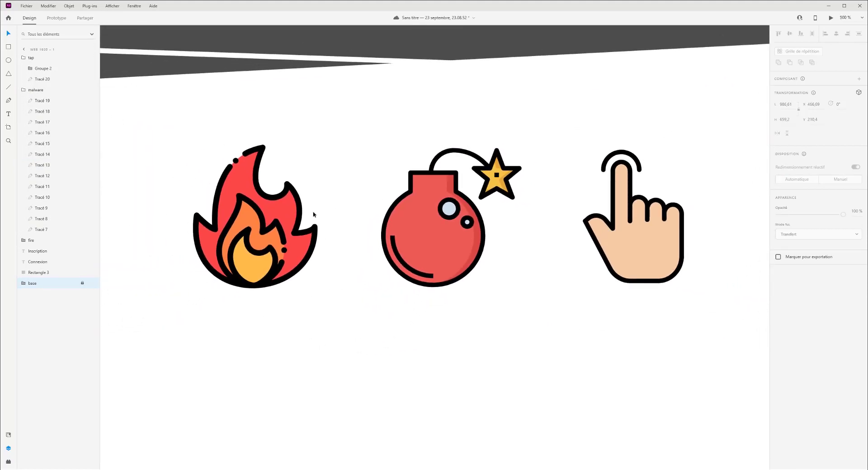
{"action": "key", "text": "ctrl+minus"}
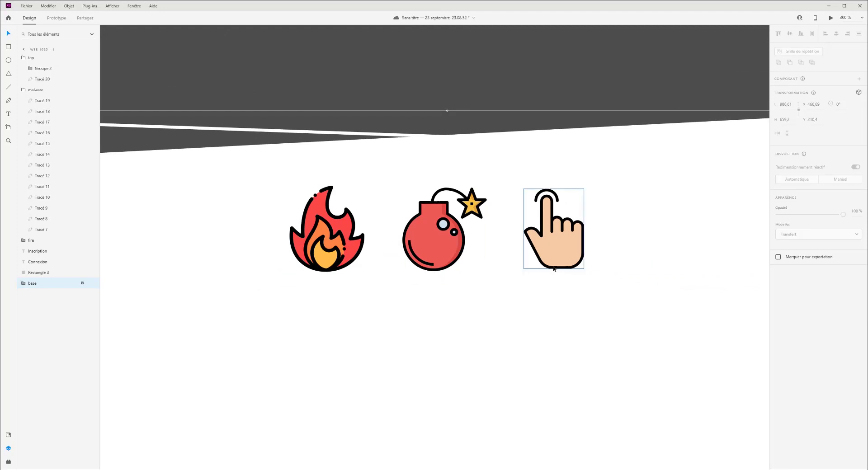
{"action": "left_click", "coordinate": [407, 244]}
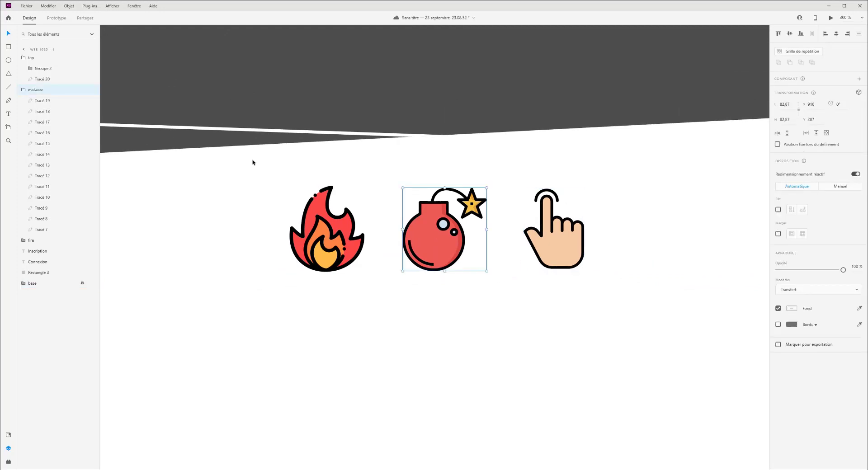
{"action": "left_click", "coordinate": [23, 92]}
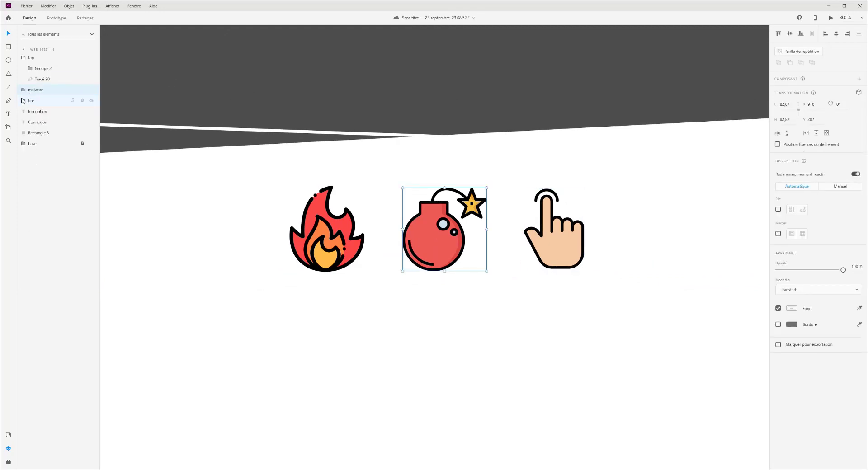
{"action": "left_click", "coordinate": [24, 58]}
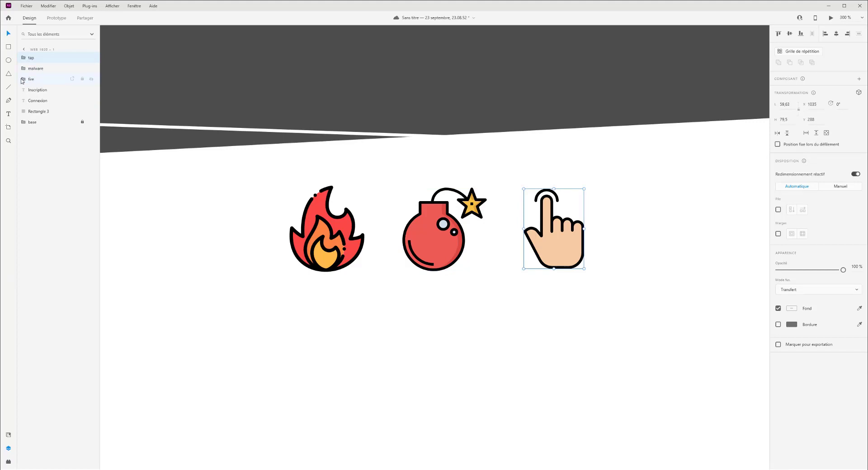
{"action": "left_click", "coordinate": [22, 80]}
{"action": "left_click", "coordinate": [24, 79]}
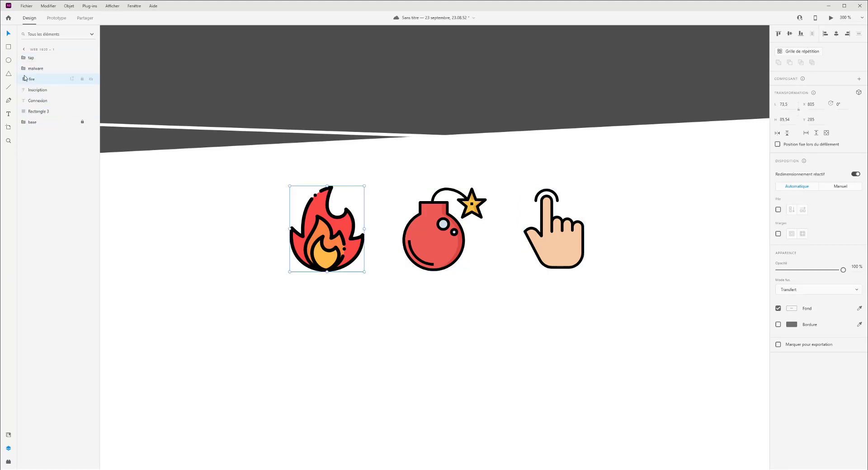
{"action": "left_click", "coordinate": [560, 248], "text": "shift"}
{"action": "left_click", "coordinate": [434, 240], "text": "shift"}
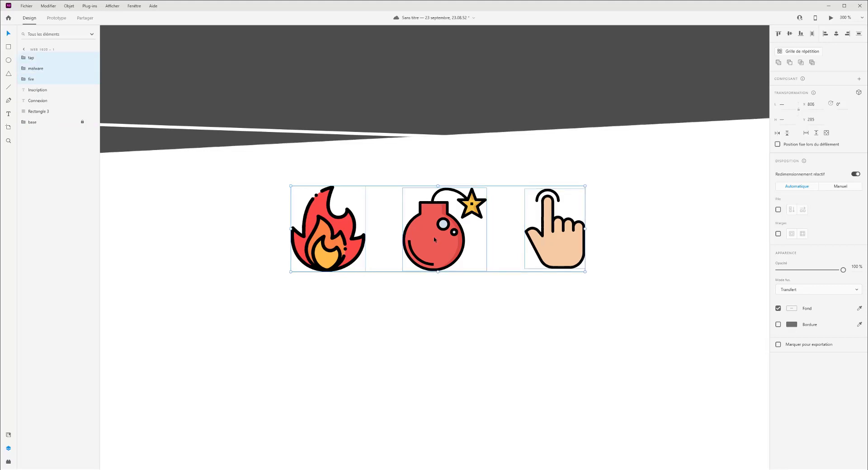
{"action": "key", "text": "ctrl+z"}
{"action": "key", "text": "ctrl+z"}
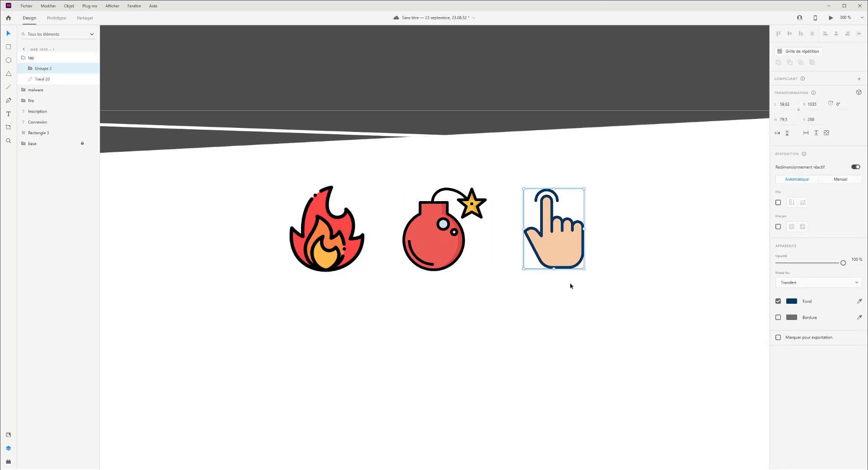
{"action": "key", "text": "ctrl+z"}
Step: Group the hand, bomb and fire icons together and name the group "picto"
{"action": "left_click_drag", "start_coordinate": [590, 283], "coordinate": [651, 299]}
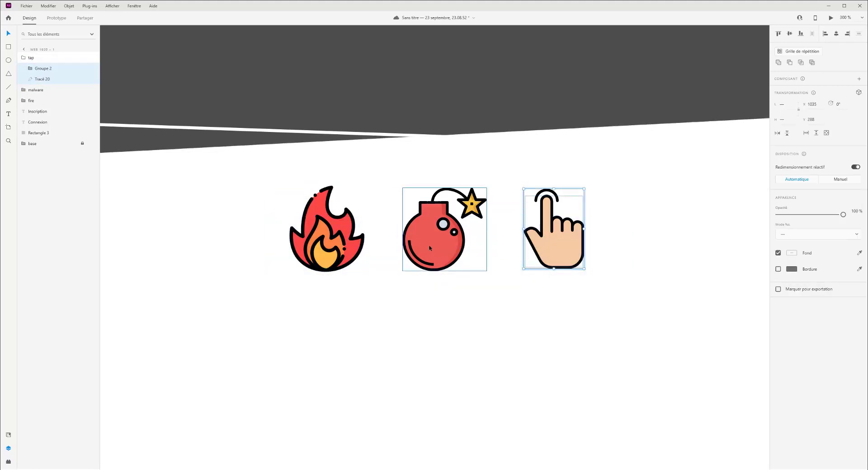
{"action": "left_click", "coordinate": [430, 249], "text": "shift"}
{"action": "left_click", "coordinate": [335, 242], "text": "shift"}
{"action": "key", "text": "ctrl+g"}
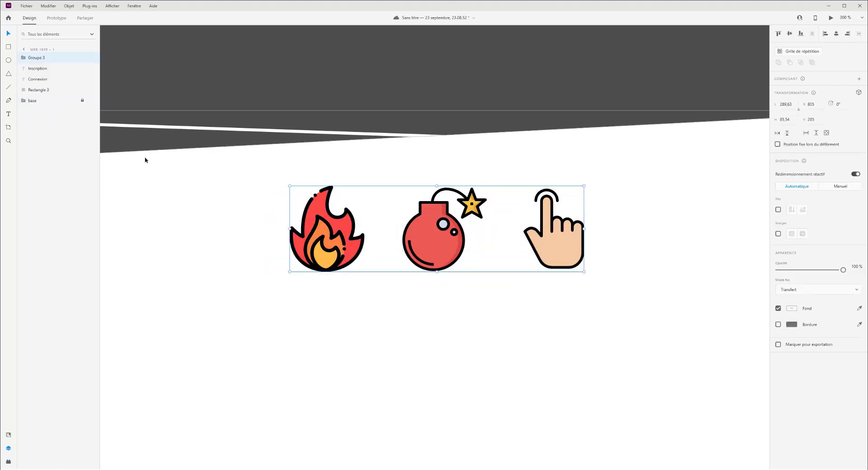
{"action": "double_click", "coordinate": [36, 58]}
{"action": "type", "text": "p"}
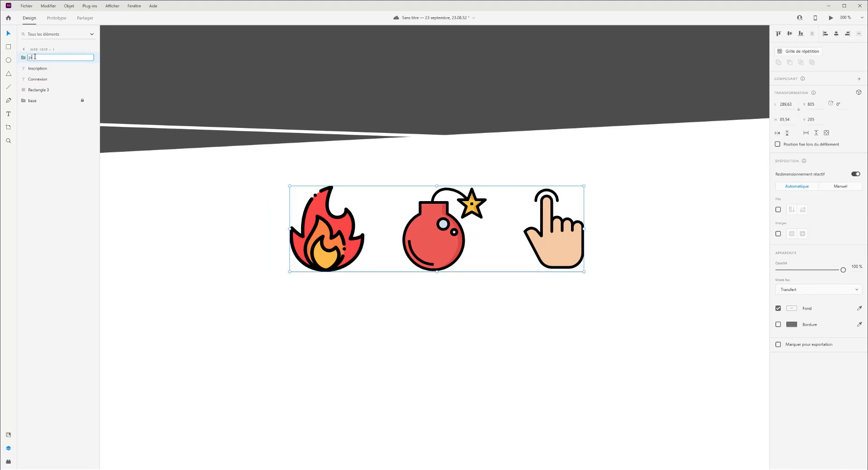
{"action": "type", "text": "icto"}
{"action": "key", "text": "Return"}
Step: Move the picto icon row straight down inside the white card to a vertical position of 325
{"action": "key", "text": "ctrl+minus"}
{"action": "key", "text": "ctrl+minus"}
{"action": "key", "text": "ctrl+minus"}
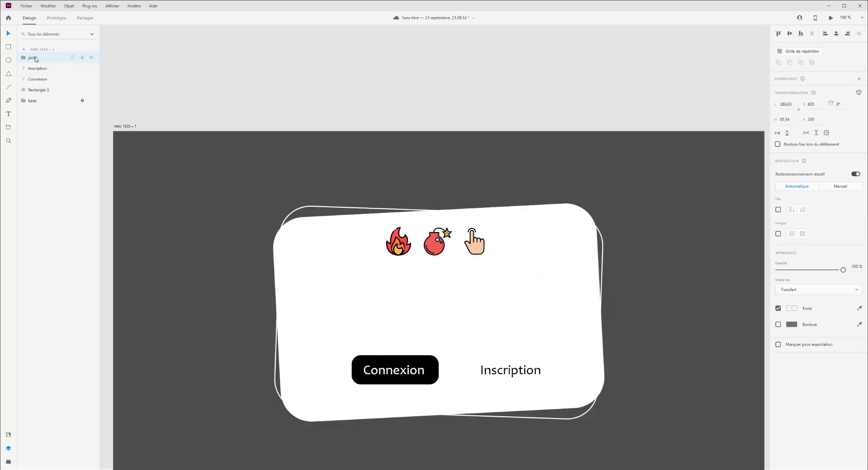
{"action": "left_click_drag", "start_coordinate": [211, 168], "coordinate": [73, 173]}
{"action": "key", "text": "ctrl+minus"}
{"action": "key", "text": "ctrl+minus"}
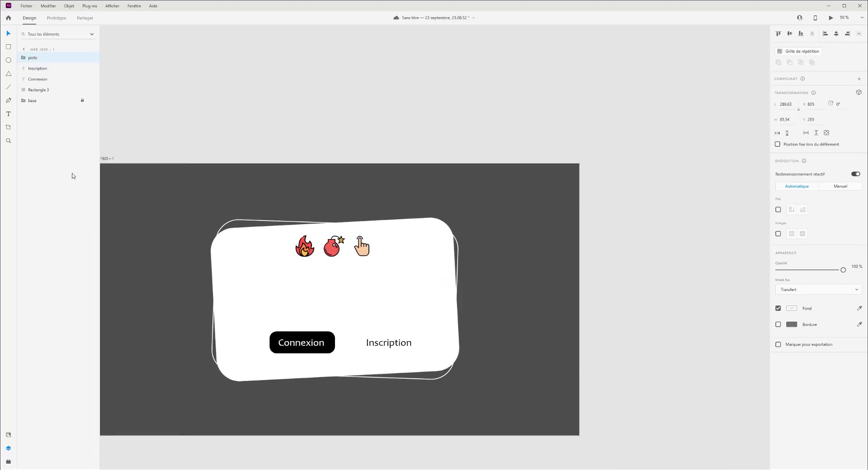
{"action": "left_click_drag", "start_coordinate": [370, 246], "coordinate": [370, 258]}
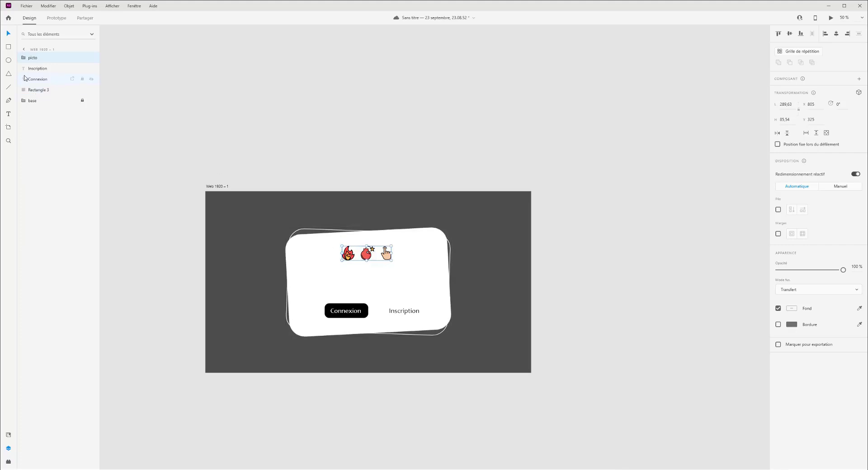
Step: Add the heading "Commencez l'utilisation" below the icons and set its weight to Bold
{"action": "left_click", "coordinate": [340, 275]}
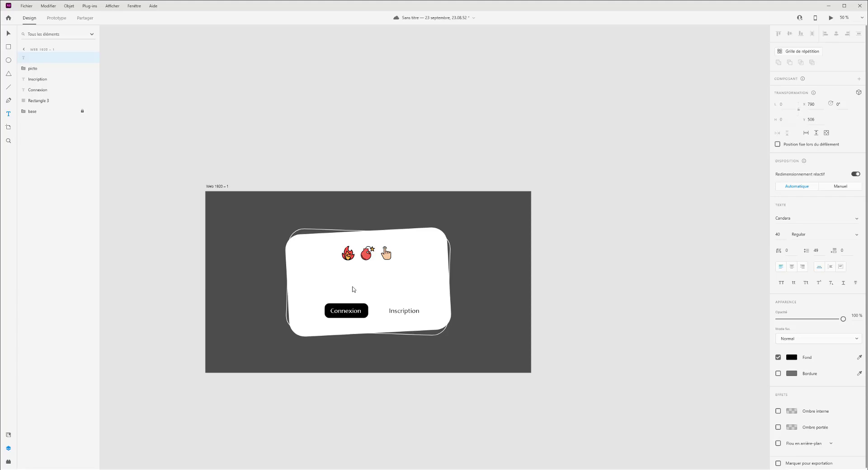
{"action": "type", "text": "Commencez l'utilisation"}
{"action": "key", "text": "ctrl+a"}
{"action": "left_click", "coordinate": [855, 235]}
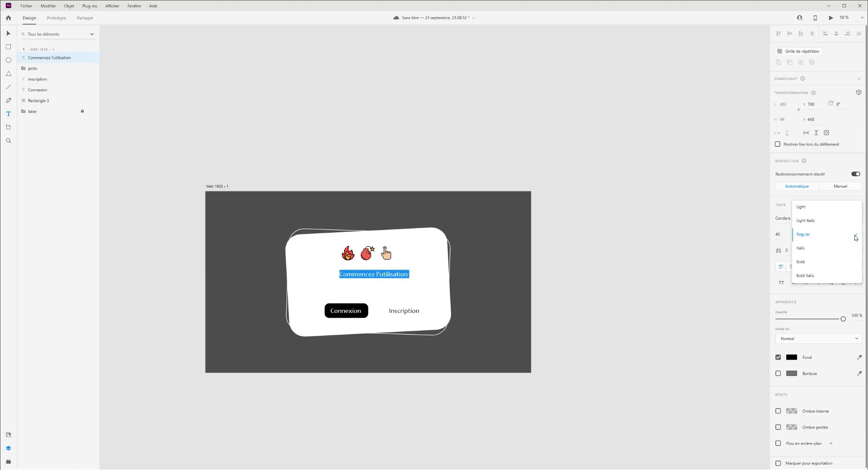
{"action": "left_click", "coordinate": [856, 236]}
{"action": "left_click", "coordinate": [855, 235]}
{"action": "left_click", "coordinate": [811, 262]}
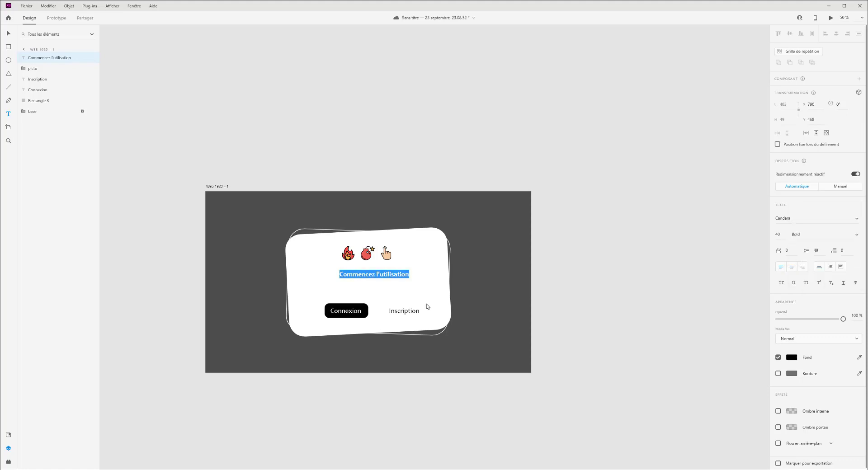
{"action": "left_click", "coordinate": [8, 33]}
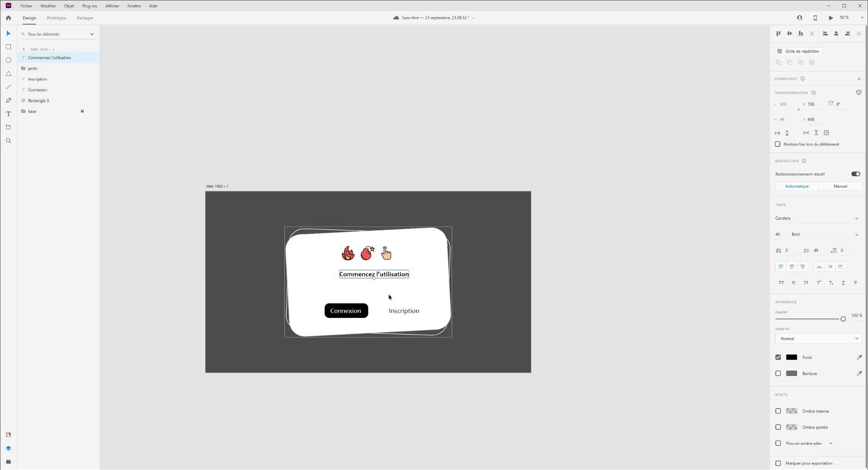
Step: Set the heading's font size to 50 and centre it horizontally beneath the icon row
{"action": "left_click", "coordinate": [778, 234]}
{"action": "key", "text": "Up"}
{"action": "key", "text": "Up"}
{"action": "key", "text": "Up"}
{"action": "key", "text": "Up"}
{"action": "key", "text": "Up"}
{"action": "key", "text": "Up"}
{"action": "key", "text": "Up"}
{"action": "key", "text": "Up"}
{"action": "key", "text": "Up"}
{"action": "key", "text": "Up"}
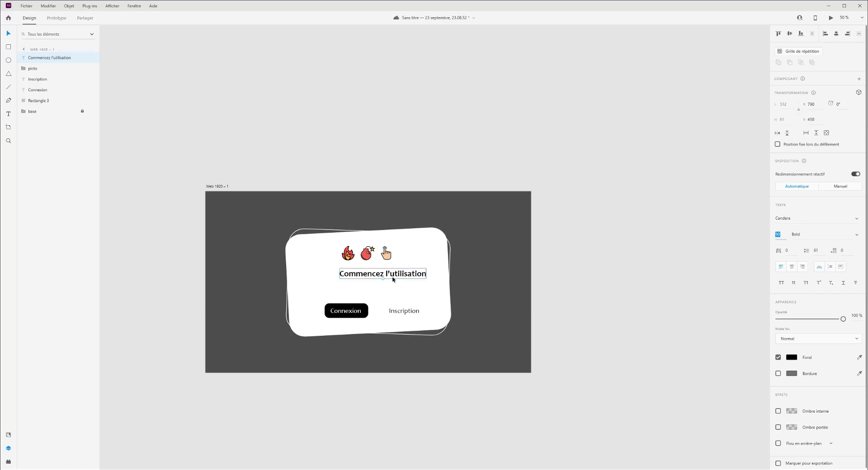
{"action": "left_click_drag", "start_coordinate": [394, 278], "coordinate": [378, 274]}
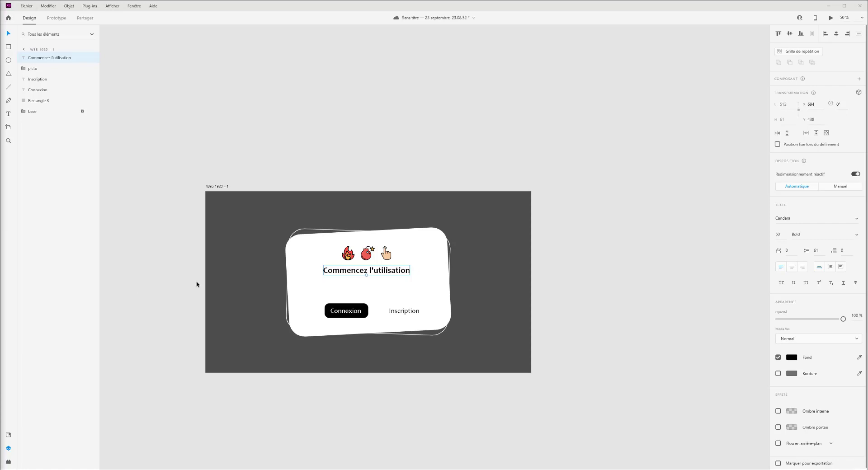
Step: Create a text area about 650 wide below the heading, with the Lorem ipsum placeholder paragraph in Regular weight
{"action": "left_click", "coordinate": [8, 114]}
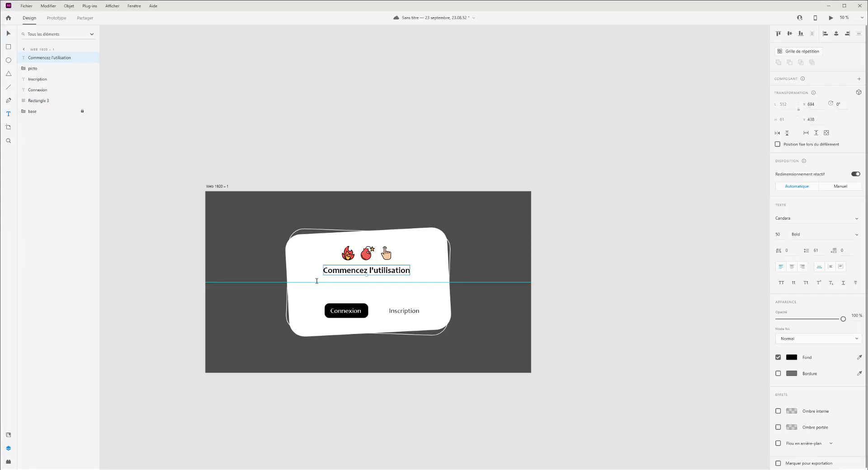
{"action": "left_click_drag", "start_coordinate": [316, 280], "coordinate": [427, 307]}
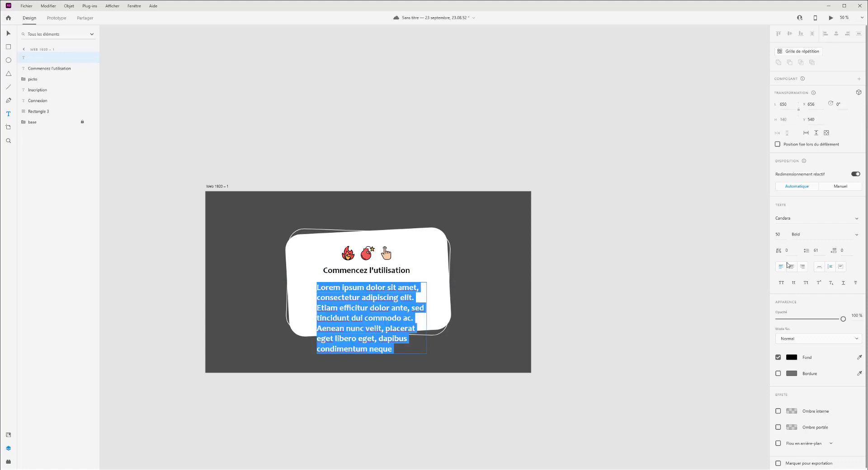
{"action": "left_click", "coordinate": [850, 234]}
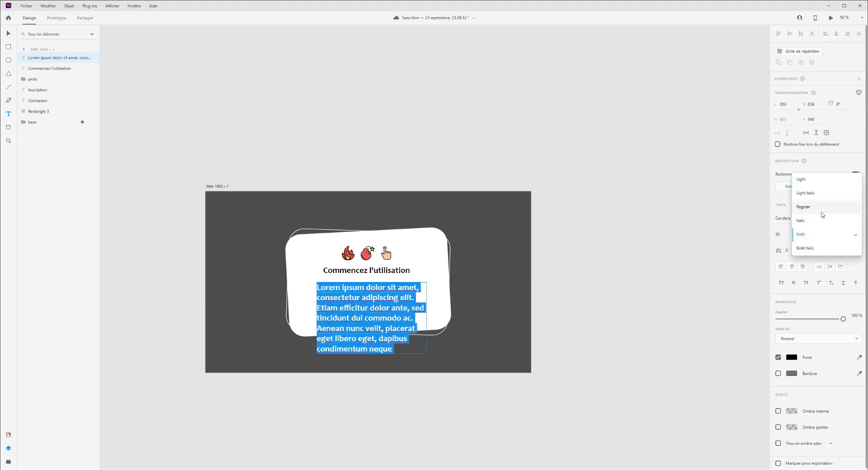
{"action": "left_click", "coordinate": [819, 212]}
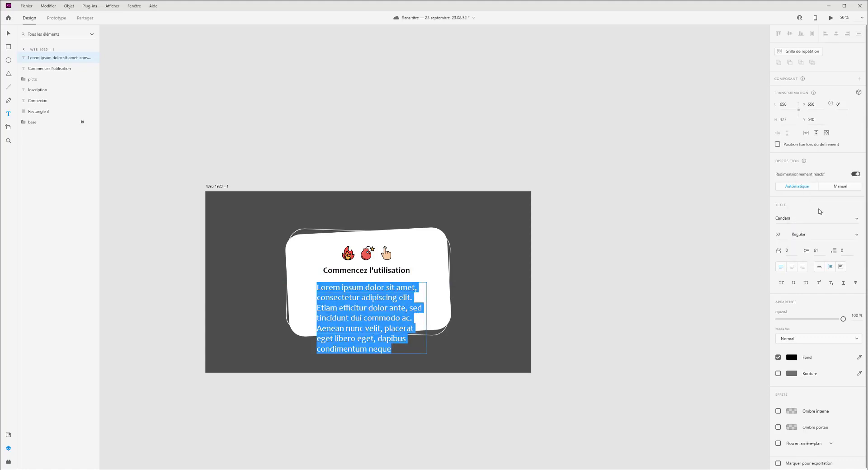
Step: Reduce the placeholder paragraph's font size to 26
{"action": "left_click", "coordinate": [782, 236]}
{"action": "key", "text": "Down"}
{"action": "key", "text": "Down"}
{"action": "key", "text": "Down"}
{"action": "key", "text": "Down"}
{"action": "key", "text": "Down"}
{"action": "key", "text": "Down"}
{"action": "key", "text": "Down"}
{"action": "key", "text": "Down"}
{"action": "key", "text": "Down"}
{"action": "key", "text": "Down"}
{"action": "key", "text": "Down"}
{"action": "key", "text": "Down"}
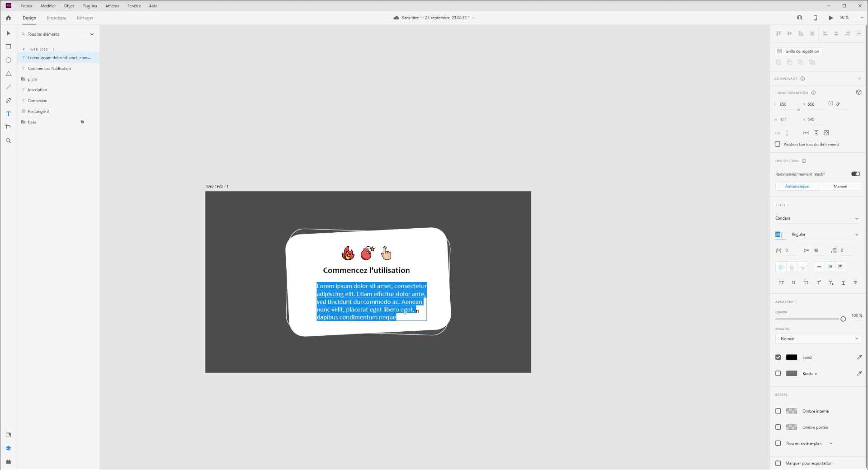
{"action": "key", "text": "Down"}
{"action": "key", "text": "Down"}
{"action": "key", "text": "Down"}
{"action": "key", "text": "Down"}
{"action": "key", "text": "Down"}
{"action": "key", "text": "Down"}
{"action": "key", "text": "Down"}
{"action": "key", "text": "Down"}
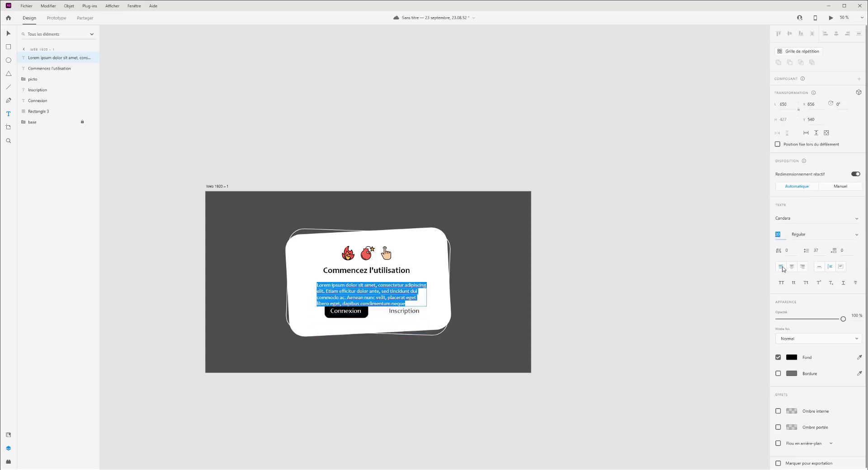
{"action": "key", "text": "Down"}
{"action": "key", "text": "Down"}
{"action": "key", "text": "Down"}
{"action": "key", "text": "Down"}
{"action": "key", "text": "Down"}
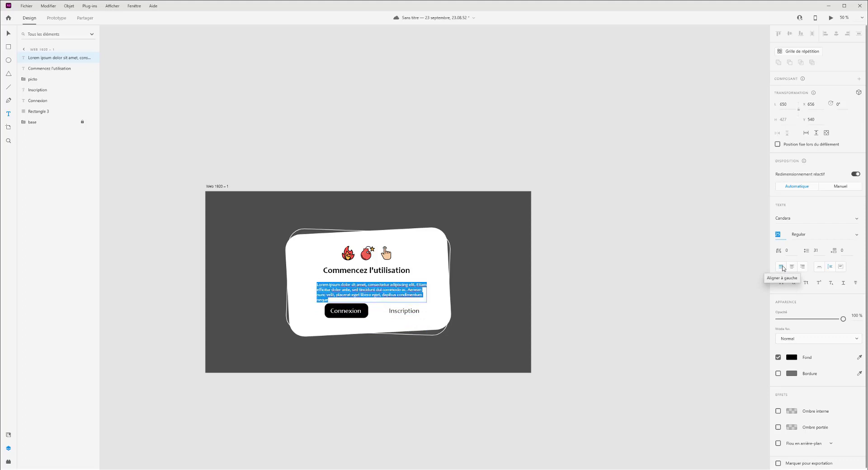
{"action": "key", "text": "Up"}
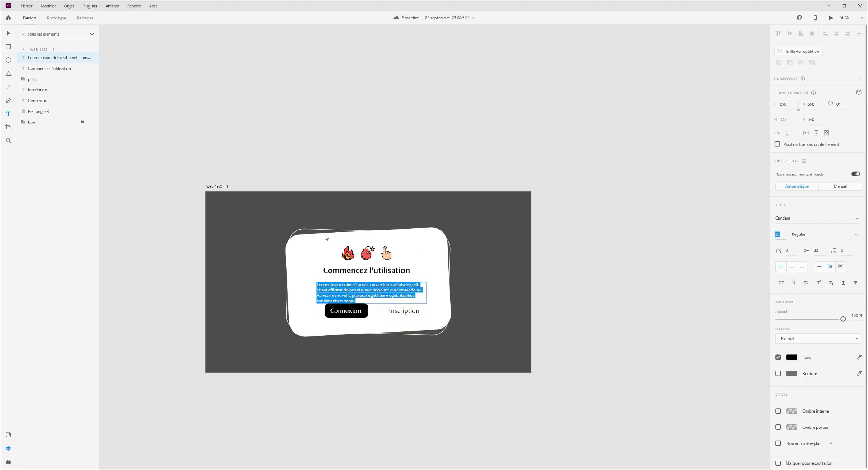
Step: Nudge the placeholder paragraph up towards the heading, to a vertical position of 511
{"action": "left_click", "coordinate": [9, 34]}
{"action": "key", "text": "Up"}
{"action": "key", "text": "Up"}
{"action": "key", "text": "Up"}
{"action": "key", "text": "Up"}
{"action": "key", "text": "Up"}
{"action": "key", "text": "Up"}
{"action": "key", "text": "Up"}
{"action": "key", "text": "Up"}
{"action": "key", "text": "Up"}
{"action": "key", "text": "Up"}
{"action": "key", "text": "Up"}
{"action": "key", "text": "Up"}
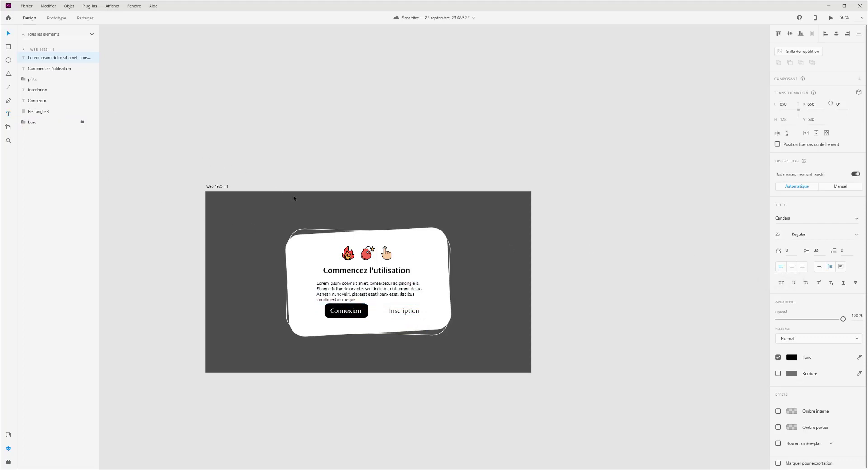
{"action": "key", "text": "Up"}
{"action": "key", "text": "Up"}
{"action": "key", "text": "Up"}
{"action": "key", "text": "Up"}
{"action": "key", "text": "Up"}
{"action": "key", "text": "Up"}
{"action": "key", "text": "Up"}
{"action": "key", "text": "Up"}
{"action": "key", "text": "Up"}
{"action": "key", "text": "Up"}
{"action": "key", "text": "Up"}
{"action": "key", "text": "Up"}
{"action": "key", "text": "Up"}
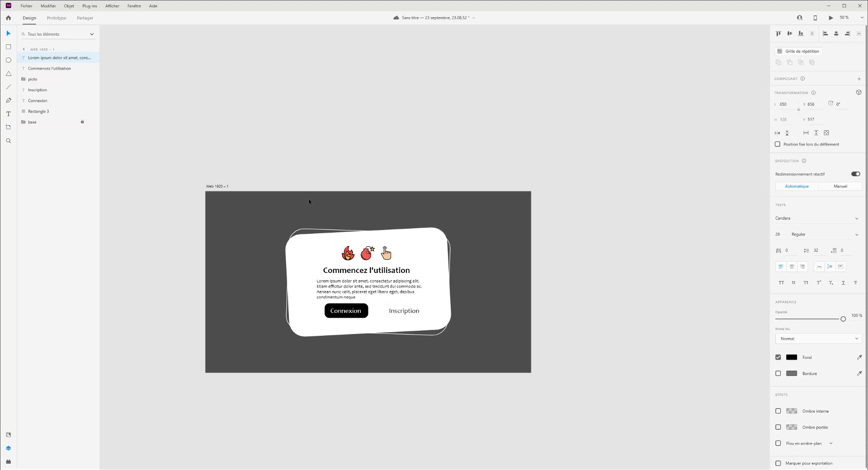
{"action": "key", "text": "Up"}
{"action": "key", "text": "Up"}
{"action": "key", "text": "Up"}
{"action": "key", "text": "Up"}
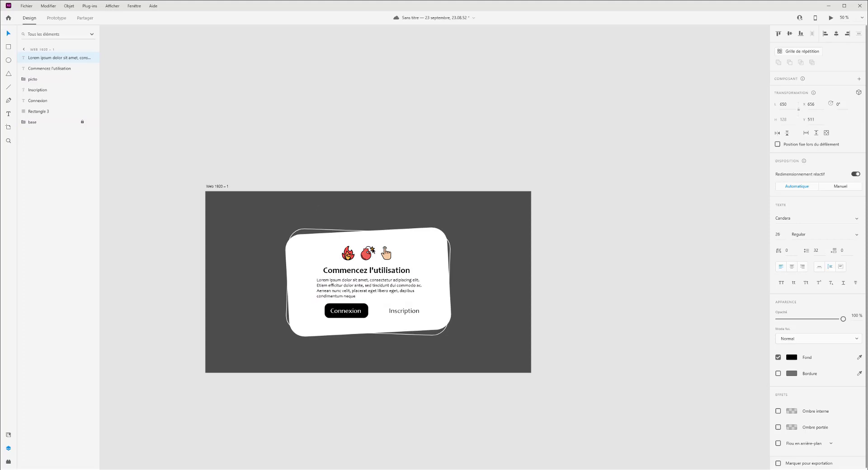
Step: Move the icon row up towards the card's upper edge and raise the heading to a vertical position of 402
{"action": "left_click_drag", "start_coordinate": [374, 257], "coordinate": [373, 249]}
{"action": "left_click", "coordinate": [372, 271]}
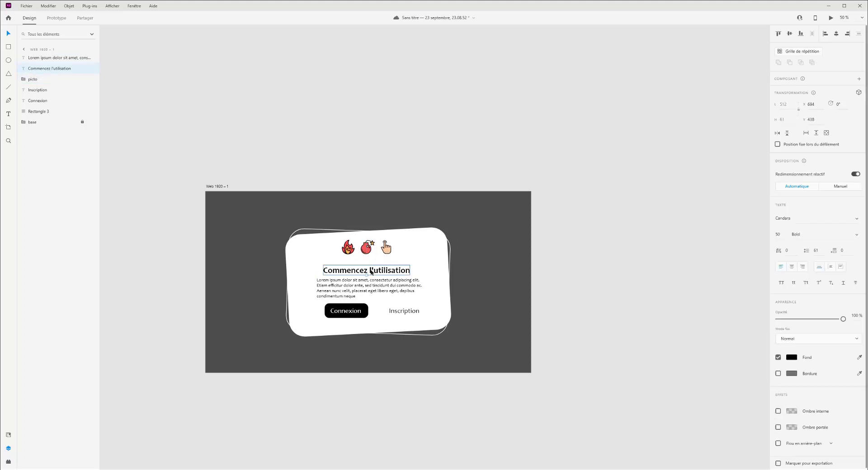
{"action": "key", "text": "Up"}
{"action": "key", "text": "Up"}
{"action": "key", "text": "Up"}
{"action": "key", "text": "Up"}
{"action": "key", "text": "Up"}
{"action": "key", "text": "Up"}
{"action": "key", "text": "Up"}
{"action": "key", "text": "Up"}
{"action": "key", "text": "Up"}
{"action": "key", "text": "Up"}
{"action": "key", "text": "Up"}
{"action": "key", "text": "Up"}
{"action": "key", "text": "Up"}
{"action": "key", "text": "Up"}
{"action": "key", "text": "Up"}
{"action": "key", "text": "Up"}
{"action": "key", "text": "Up"}
{"action": "key", "text": "Up"}
{"action": "key", "text": "Up"}
{"action": "key", "text": "Up"}
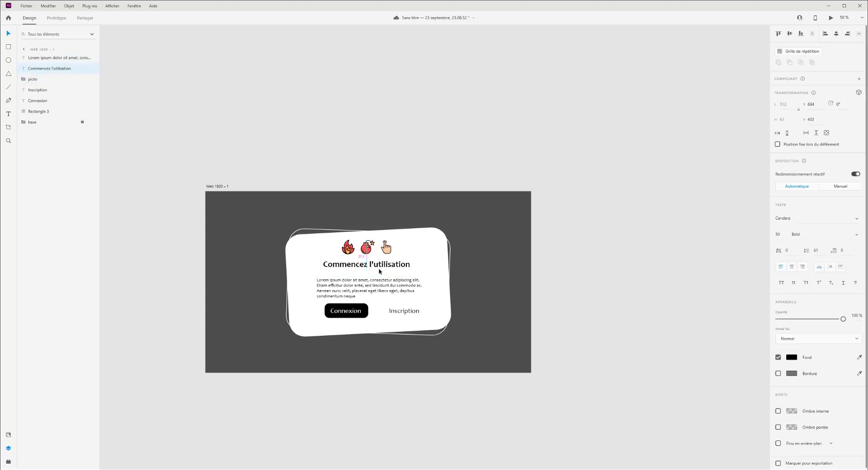
Step: Raise the placeholder paragraph to a vertical position of 489, leaving more space above the Connexion button
{"action": "left_click", "coordinate": [381, 284]}
{"action": "key", "text": "Up"}
{"action": "key", "text": "Up"}
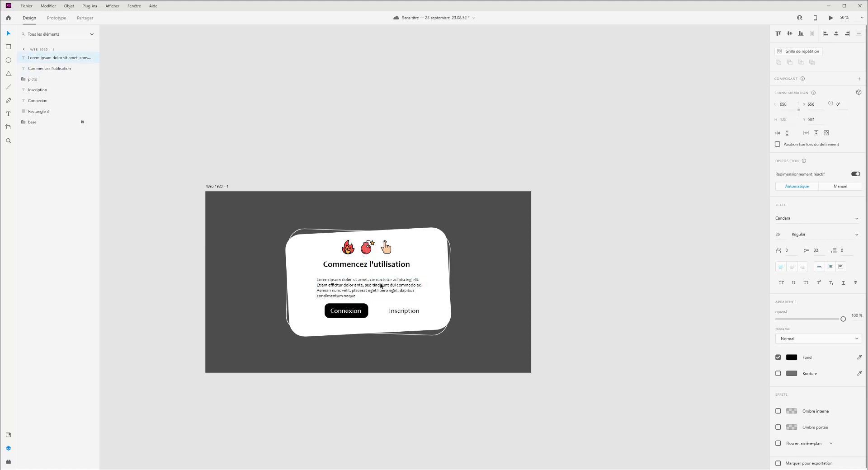
{"action": "key", "text": "Up"}
{"action": "key", "text": "Up"}
{"action": "key", "text": "Up"}
{"action": "key", "text": "Up"}
{"action": "key", "text": "Up"}
{"action": "key", "text": "Up"}
{"action": "key", "text": "Up"}
{"action": "key", "text": "Up"}
{"action": "key", "text": "Up"}
{"action": "key", "text": "Up"}
{"action": "key", "text": "Up"}
{"action": "key", "text": "Up"}
{"action": "key", "text": "Up"}
{"action": "key", "text": "Up"}
{"action": "key", "text": "Up"}
{"action": "key", "text": "Up"}
{"action": "key", "text": "Up"}
{"action": "key", "text": "Up"}
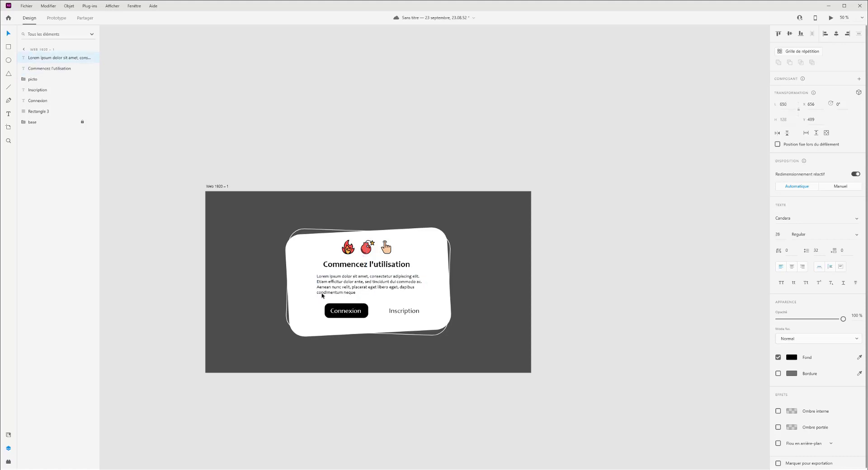
Step: Group the Connexion label with its black button, and lower that group together with Inscription to a vertical position of 687
{"action": "left_click", "coordinate": [346, 311]}
{"action": "left_click", "coordinate": [364, 312], "text": "shift"}
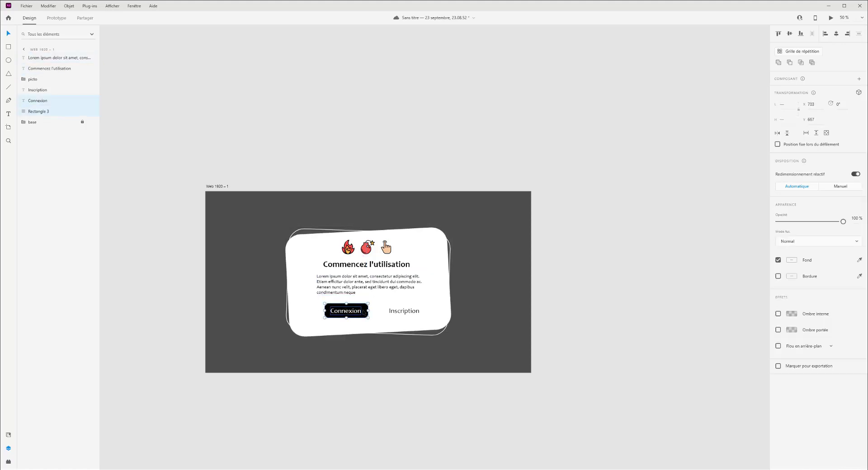
{"action": "key", "text": "ctrl+g"}
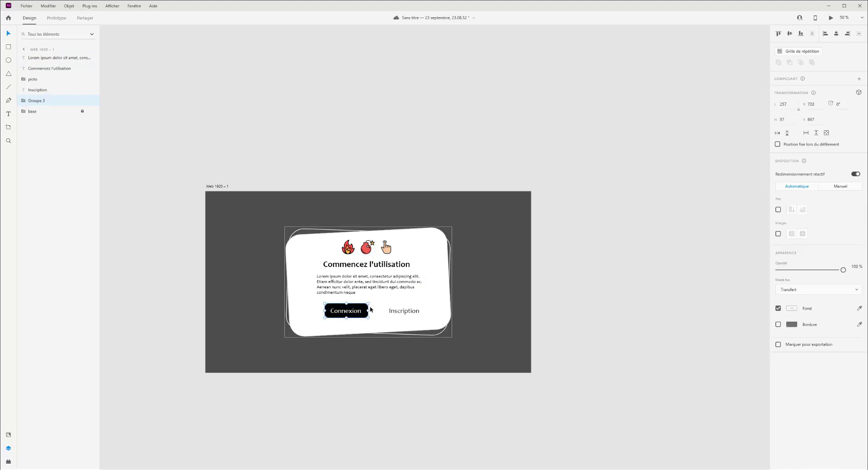
{"action": "left_click", "coordinate": [406, 312], "text": "shift"}
{"action": "key", "text": "shift+Down"}
{"action": "key", "text": "shift+Down"}
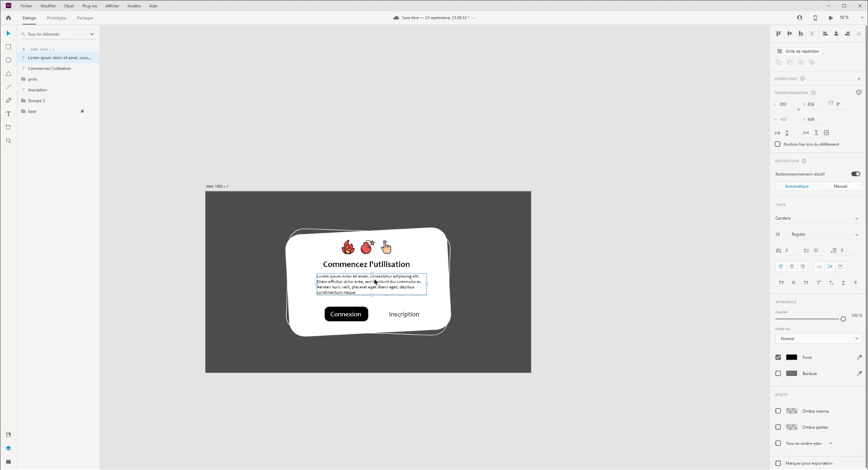
Step: Shift the paragraph down to a vertical position of 509, the heading to 411 and the icon row to 299
{"action": "key", "text": "shift+Down"}
{"action": "key", "text": "shift+Down"}
{"action": "left_click", "coordinate": [369, 266]}
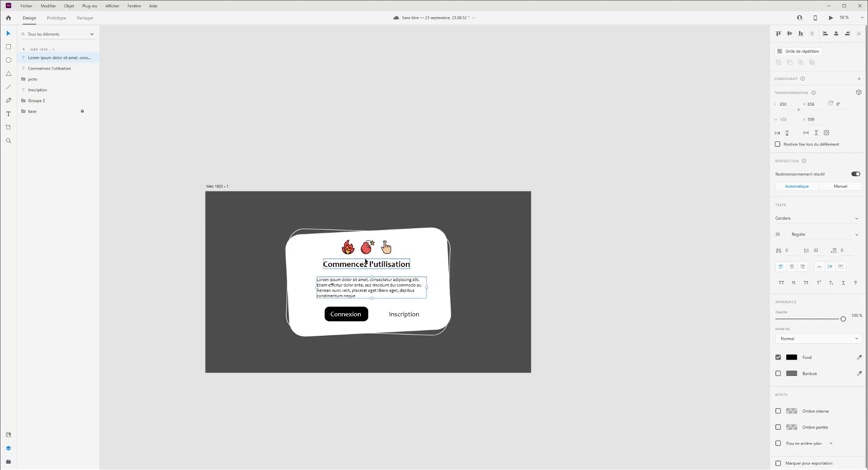
{"action": "key", "text": "shift+Down"}
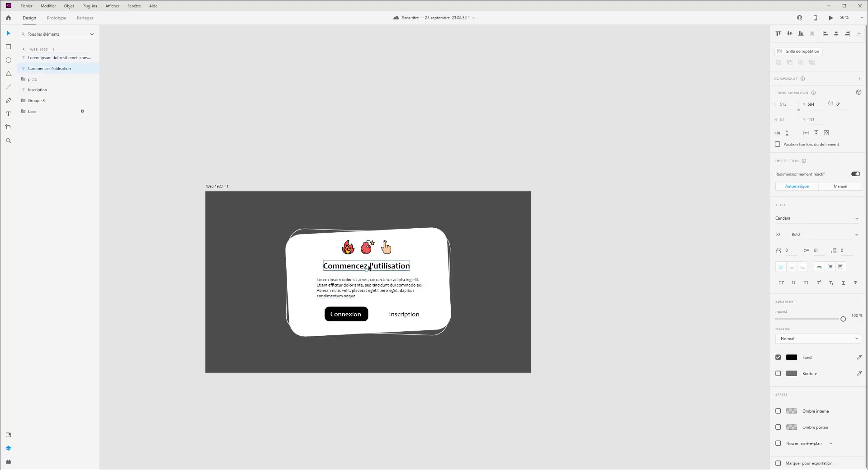
{"action": "left_click", "coordinate": [367, 247]}
{"action": "key", "text": "shift+Down"}
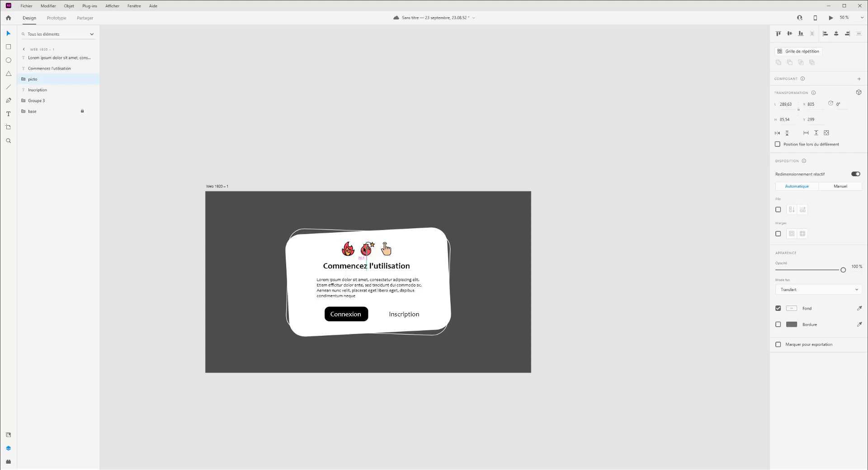
{"action": "left_click", "coordinate": [337, 146]}
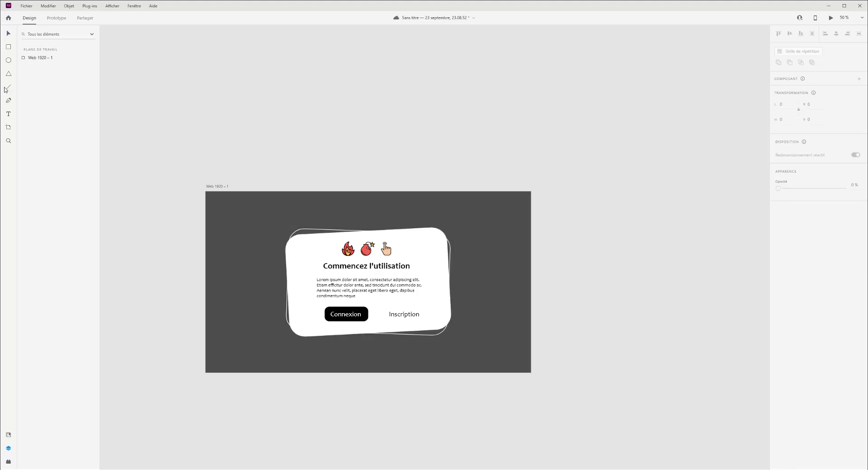
Step: Draw a diagonal line about 49 by 49 inside the card's upper-right corner and set its border size to 5
{"action": "scroll", "coordinate": [433, 241], "scroll_direction": "up", "scroll_amount": 5}
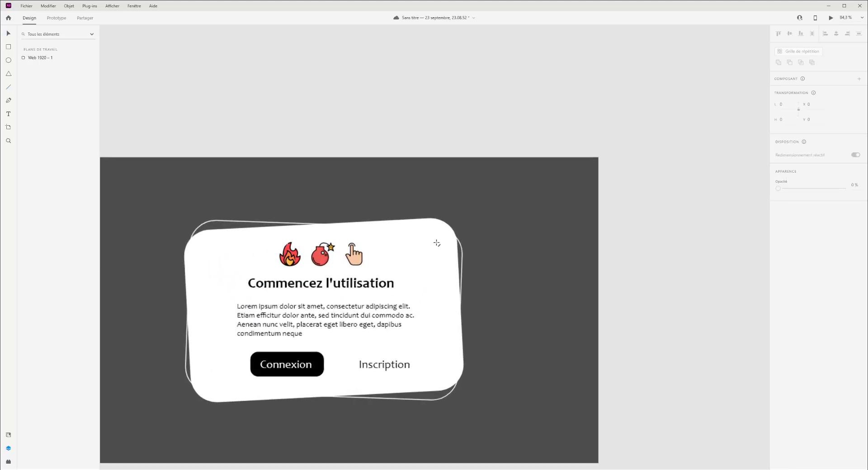
{"action": "mouse_move", "coordinate": [426, 229]}
{"action": "left_mouse_down"}
{"action": "mouse_move", "coordinate": [447, 257]}
{"action": "mouse_move", "coordinate": [445, 247]}
{"action": "left_mouse_up"}
{"action": "left_click", "coordinate": [799, 274]}
{"action": "key", "text": "Up"}
{"action": "key", "text": "Up"}
{"action": "key", "text": "Up"}
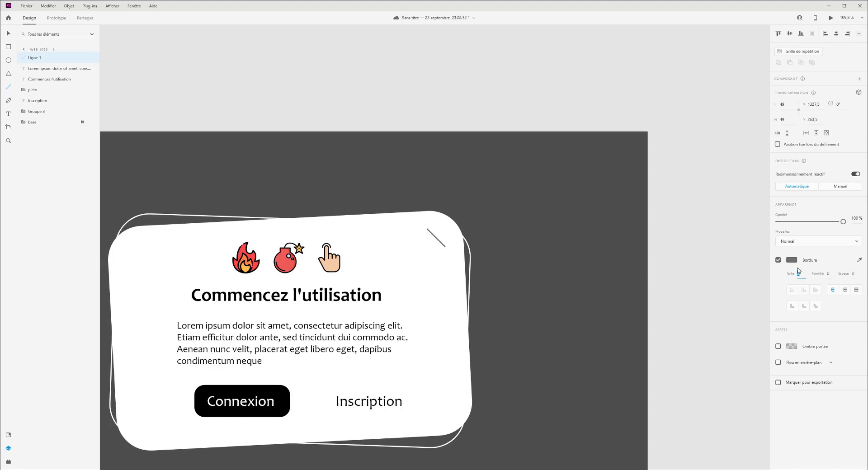
{"action": "key", "text": "Up"}
Step: Change the diagonal line's border colour to black and centre the stroke on its path
{"action": "left_click", "coordinate": [790, 263]}
{"action": "left_click_drag", "start_coordinate": [738, 252], "coordinate": [658, 283]}
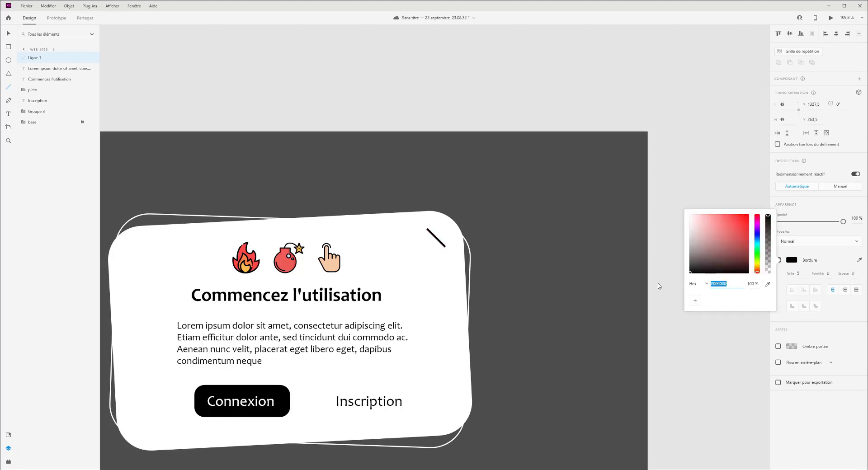
{"action": "left_click", "coordinate": [792, 262]}
{"action": "key", "text": "Up"}
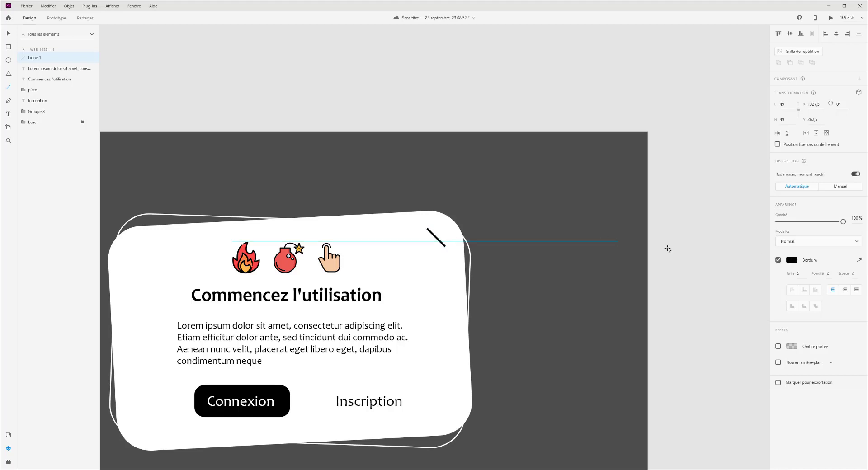
{"action": "left_click", "coordinate": [845, 290]}
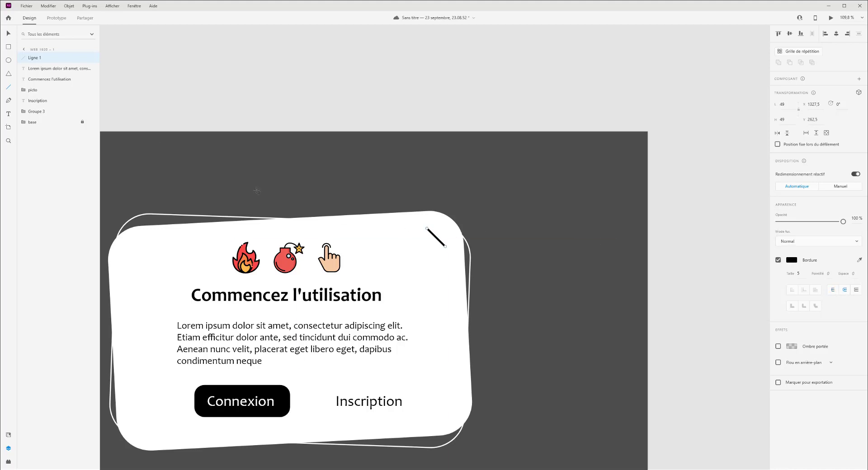
Step: Form a cross by duplicating the diagonal line, turning the copy onto the opposite diagonal and centring both lines horizontally
{"action": "key", "text": "ctrl+d"}
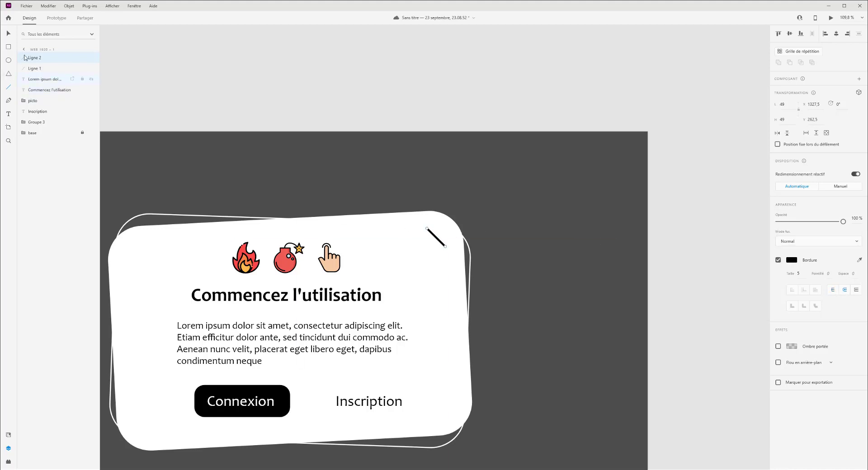
{"action": "left_click", "coordinate": [9, 34]}
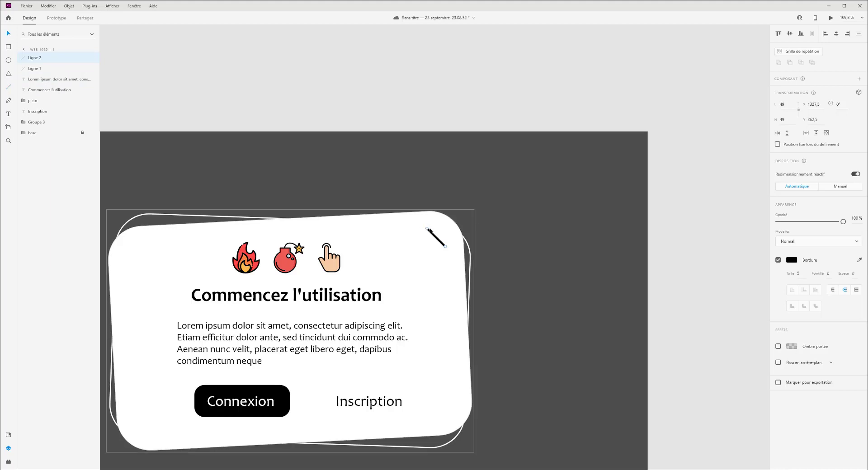
{"action": "left_click_drag", "start_coordinate": [427, 229], "coordinate": [446, 232]}
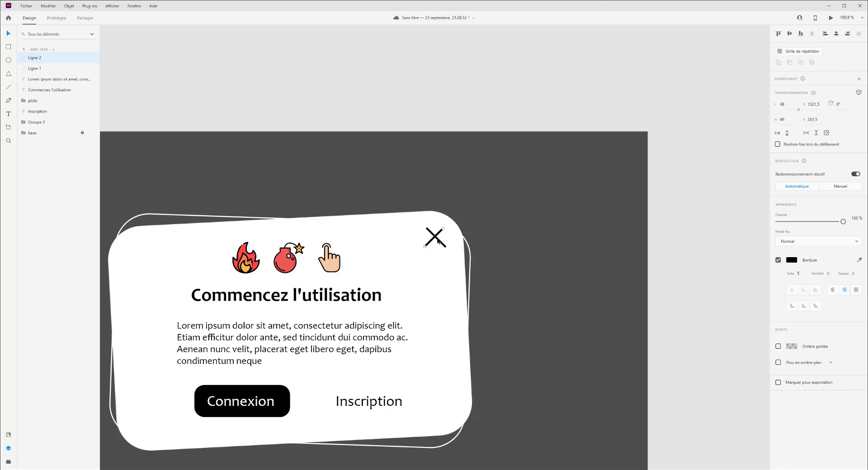
{"action": "left_click", "coordinate": [438, 241], "text": "shift"}
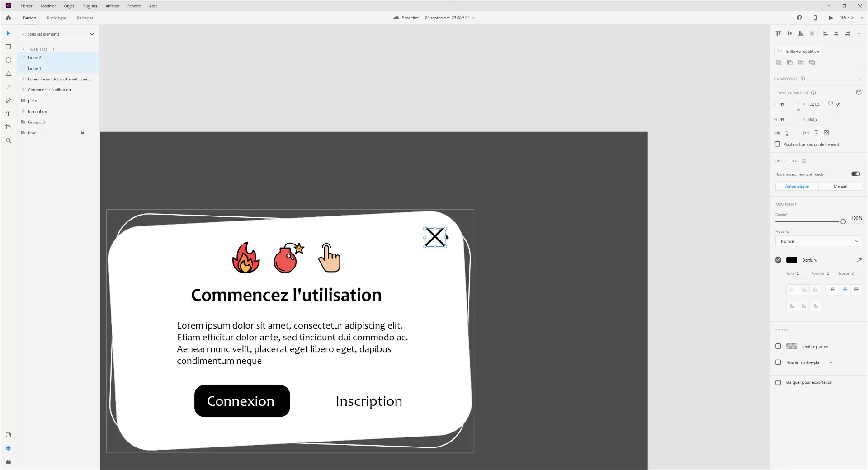
{"action": "left_click", "coordinate": [836, 34]}
{"action": "left_click", "coordinate": [430, 117]}
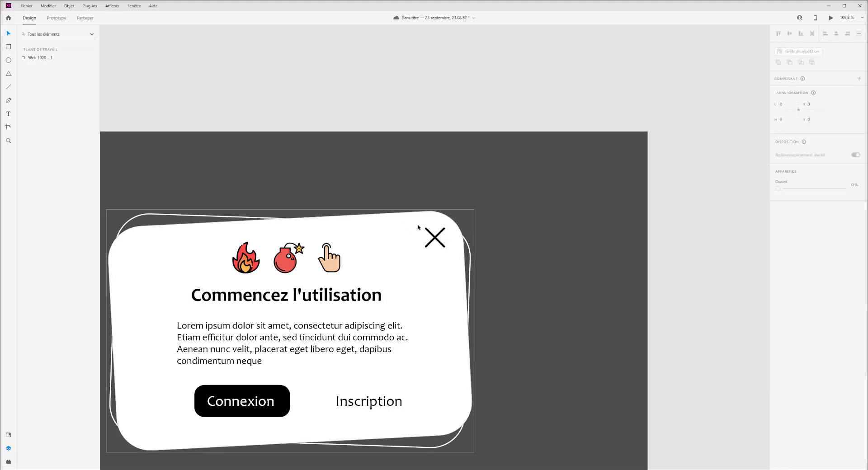
Step: Group the two crossing lines and scale the close cross down to 24 by 24
{"action": "left_click", "coordinate": [438, 236]}
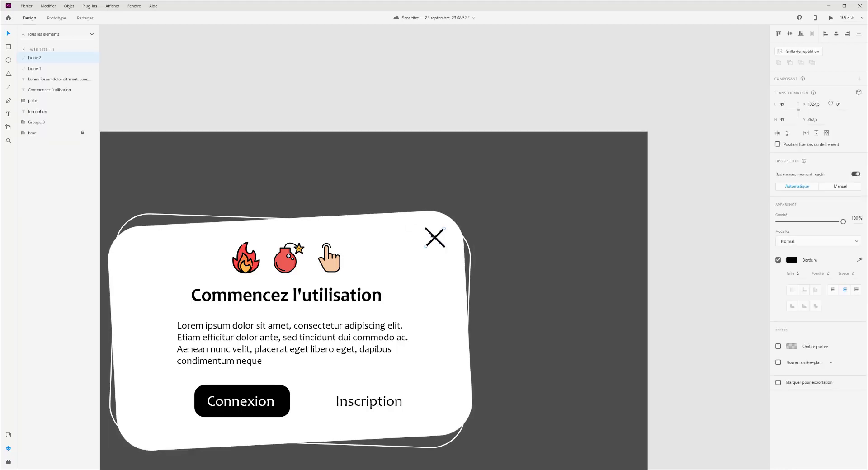
{"action": "left_click", "coordinate": [431, 232], "text": "shift"}
{"action": "key", "text": "ctrl+g"}
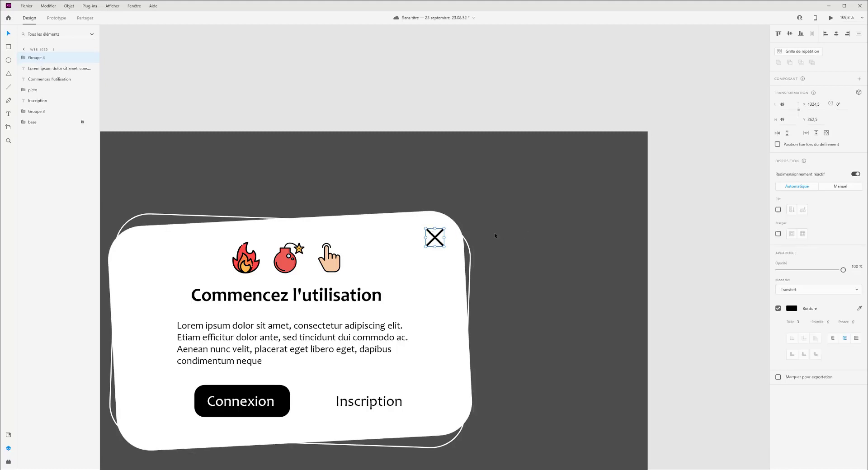
{"action": "left_click_drag", "start_coordinate": [445, 228], "coordinate": [439, 231]}
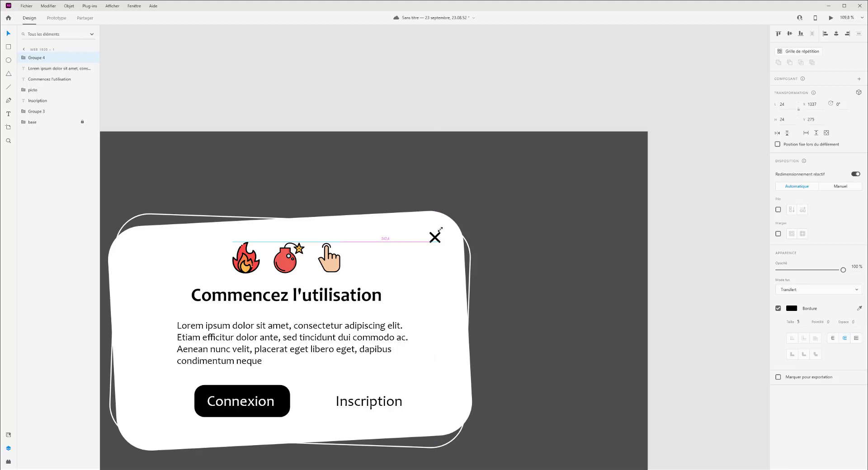
Step: Reposition the close cross in the card's upper-right corner at horizontal position 1332 and vertical position 287
{"action": "mouse_move", "coordinate": [443, 227]}
{"action": "left_mouse_down"}
{"action": "mouse_move", "coordinate": [452, 216]}
{"action": "mouse_move", "coordinate": [438, 225]}
{"action": "left_mouse_up"}
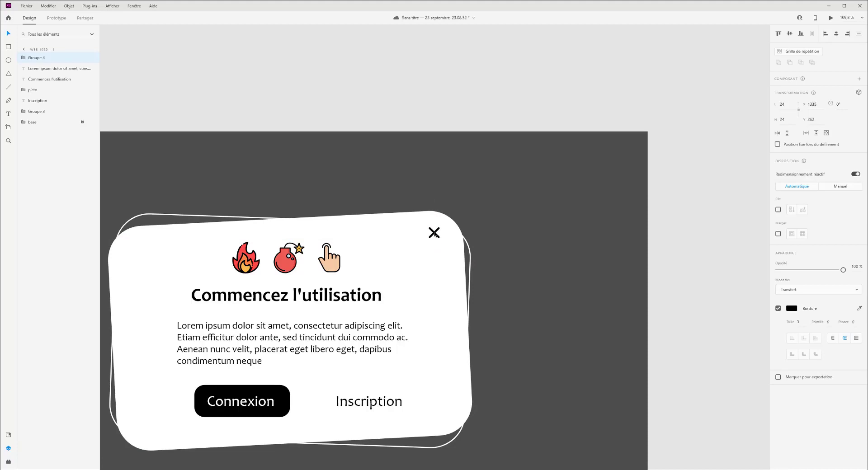
{"action": "left_click_drag", "start_coordinate": [434, 238], "coordinate": [435, 238]}
{"action": "scroll", "coordinate": [433, 238], "scroll_direction": "down", "scroll_amount": 5}
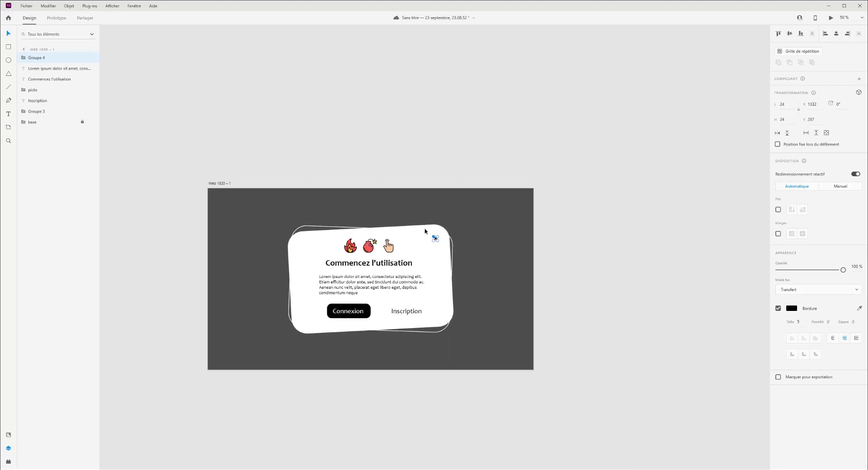
Step: Darken the background fill of the Web 1920 – 1 artboard to a deeper grey
{"action": "left_click", "coordinate": [222, 184]}
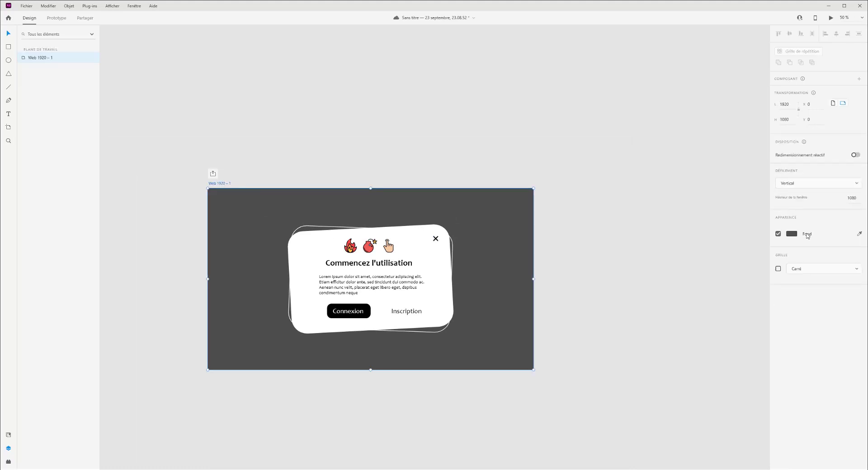
{"action": "left_click", "coordinate": [792, 234]}
{"action": "left_click", "coordinate": [689, 242]}
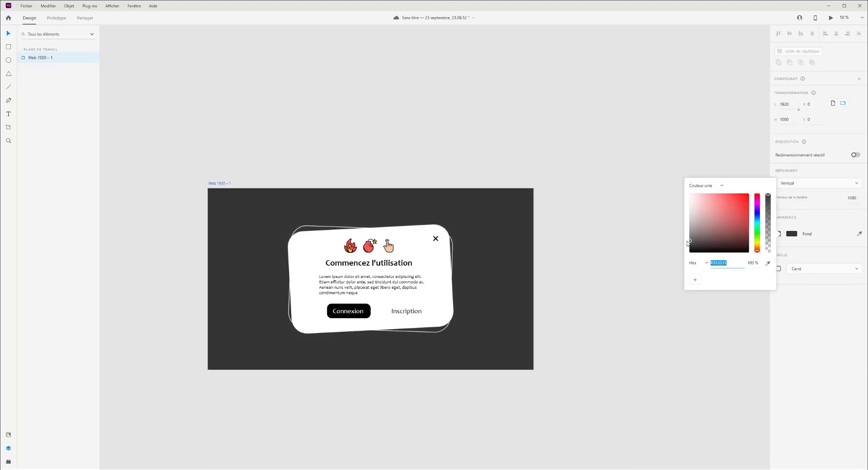
{"action": "left_click", "coordinate": [556, 164]}
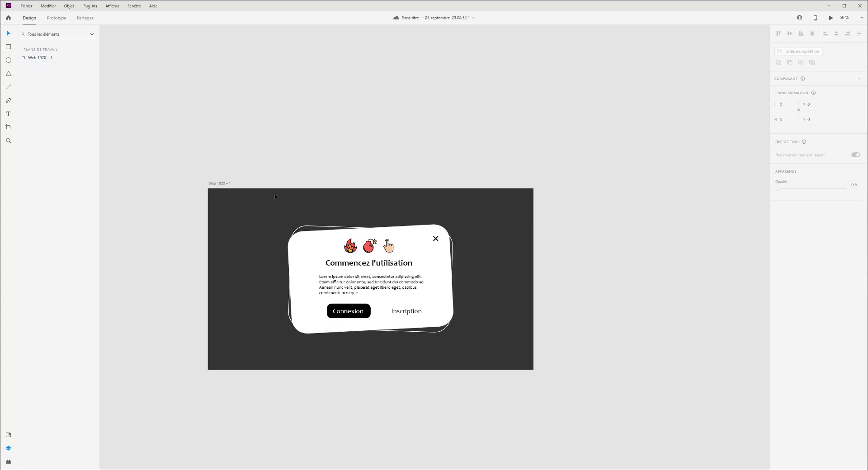
Step: Save the document locally in the img folder under the file name "pop up"
{"action": "left_click", "coordinate": [25, 5]}
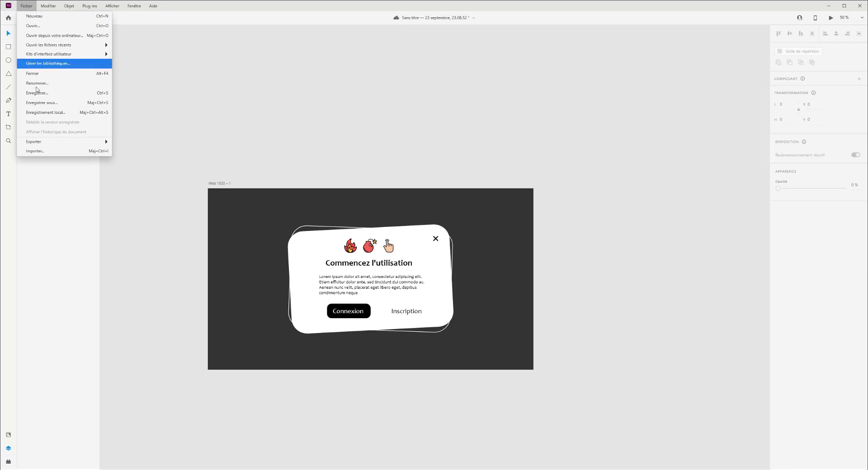
{"action": "left_click", "coordinate": [46, 113]}
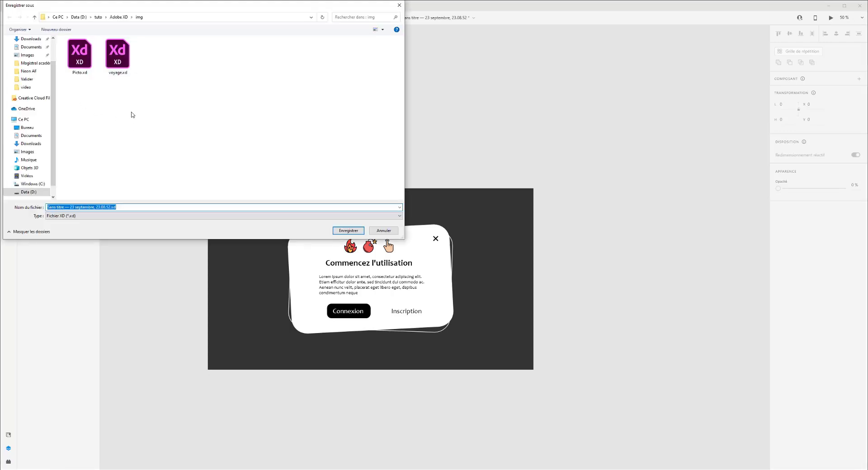
{"action": "type", "text": "pop up"}
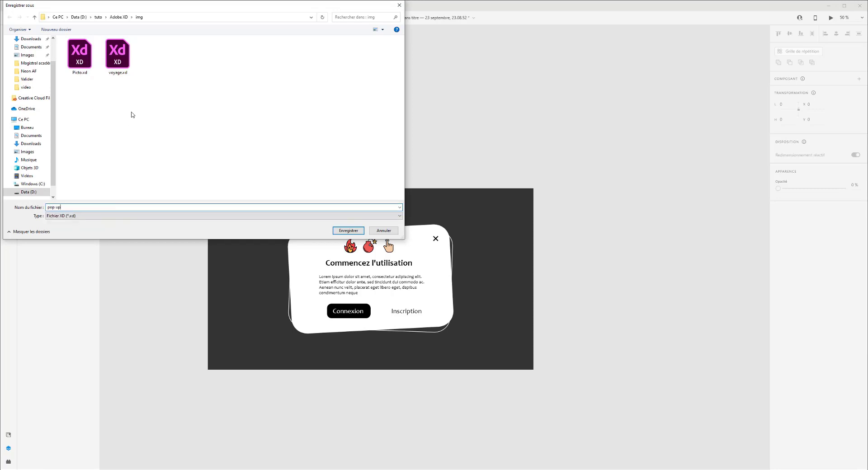
{"action": "key", "text": "Return"}
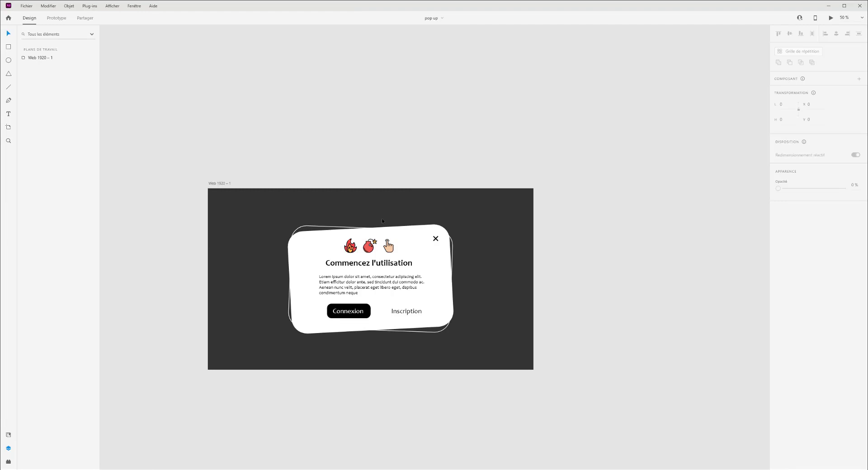
Step: Scale the icon row down to about 208 by 62 and centre it horizontally with the heading and paragraph
{"action": "left_click", "coordinate": [369, 247]}
{"action": "left_click_drag", "start_coordinate": [394, 239], "coordinate": [368, 246]}
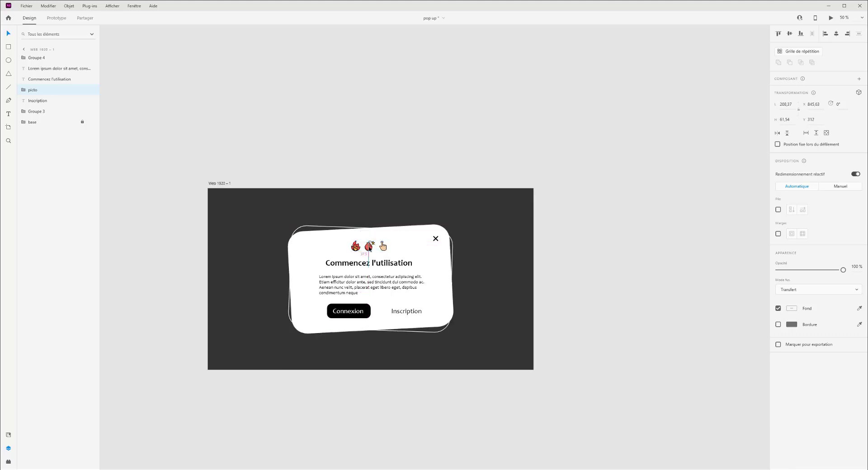
{"action": "left_click", "coordinate": [368, 267], "text": "shift"}
{"action": "left_click", "coordinate": [390, 277], "text": "shift"}
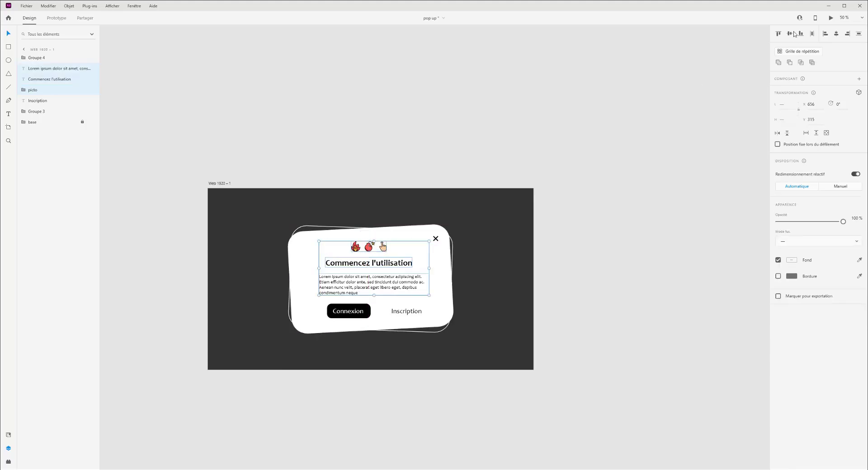
{"action": "left_click", "coordinate": [836, 34]}
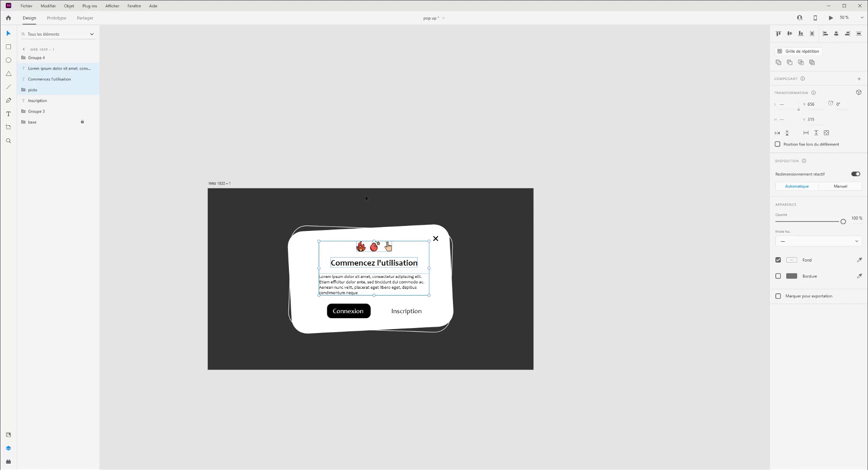
Step: Group the Inscription text with the Connexion button
{"action": "left_click", "coordinate": [406, 311]}
{"action": "left_click", "coordinate": [352, 310], "text": "shift"}
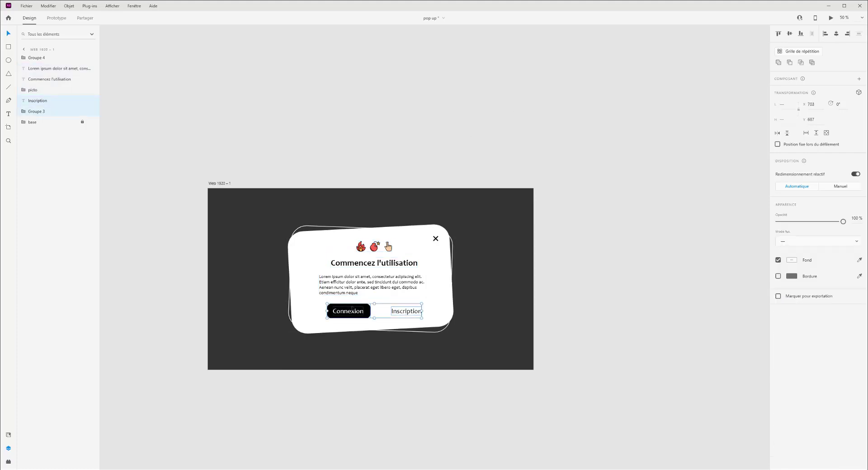
{"action": "key", "text": "ctrl+g"}
Step: Align the paragraph, heading, icon row and the Connexion and Inscription group on a common horizontal centre
{"action": "left_click", "coordinate": [392, 277]}
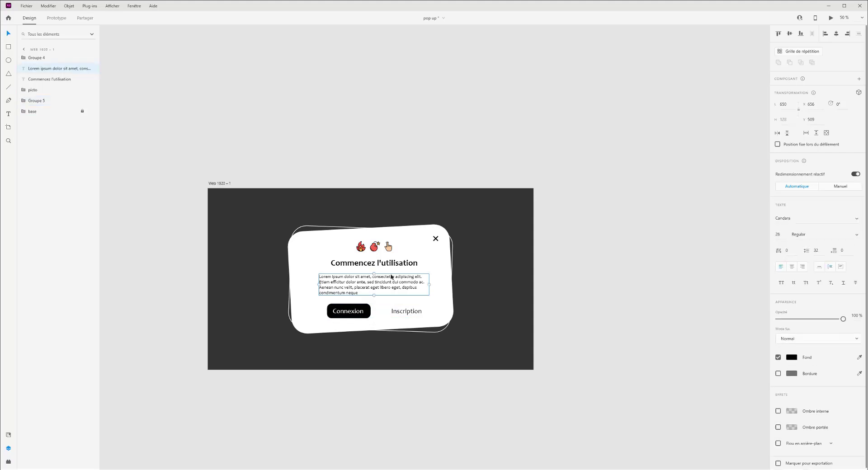
{"action": "left_click", "coordinate": [374, 262], "text": "shift"}
{"action": "left_click", "coordinate": [374, 246], "text": "shift"}
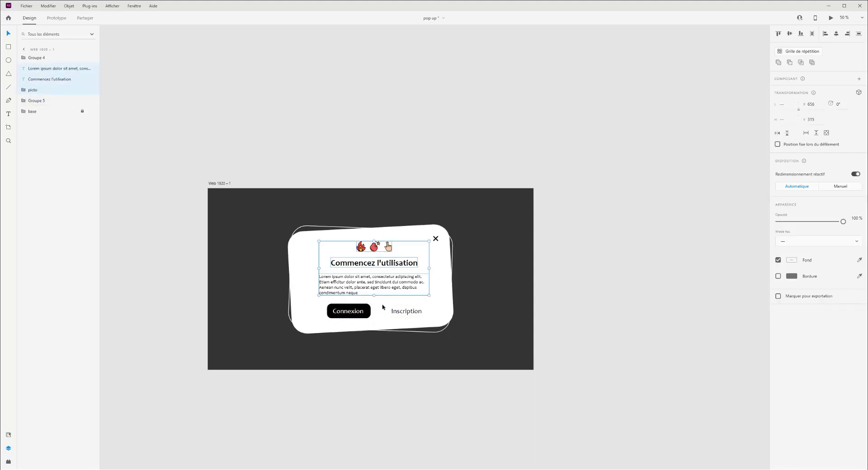
{"action": "left_click", "coordinate": [395, 312], "text": "shift"}
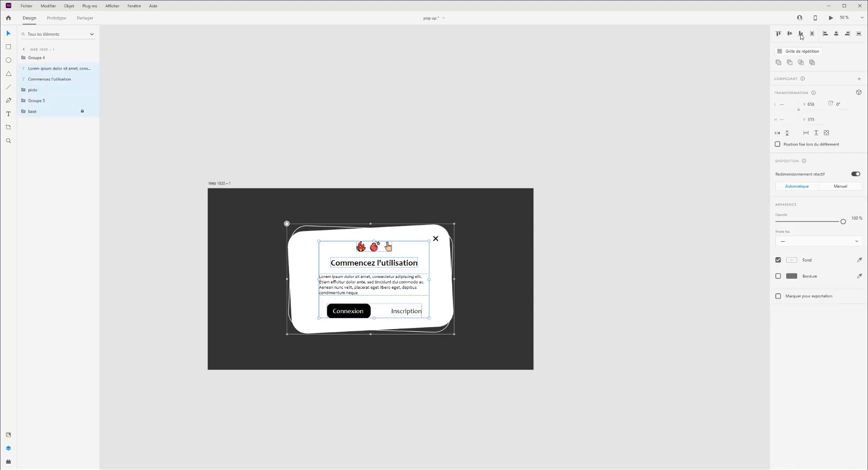
{"action": "left_click", "coordinate": [397, 149]}
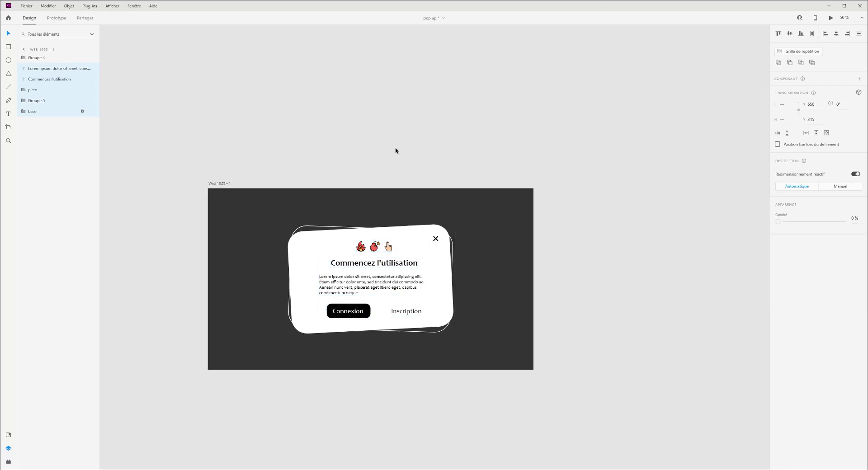